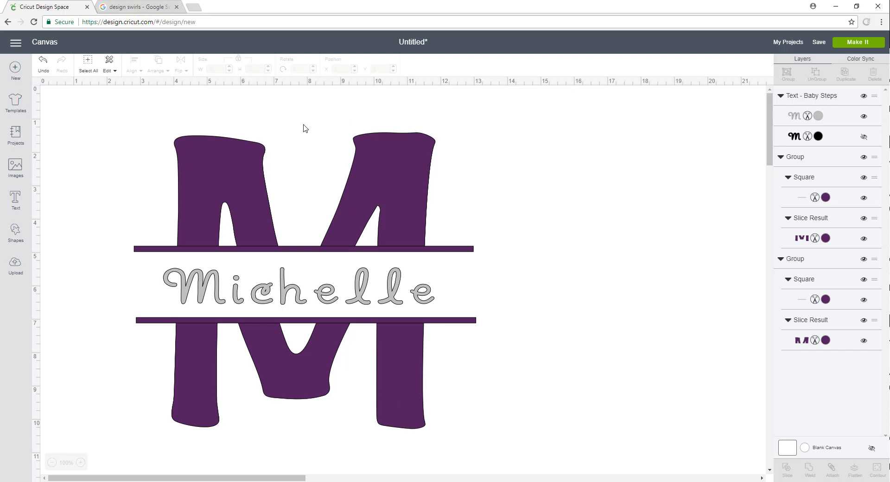
- Clear the existing monogram design from the canvas and add a new text object reading M
left_click_drag(118, 128, 443, 418)
left_click(124, 125)
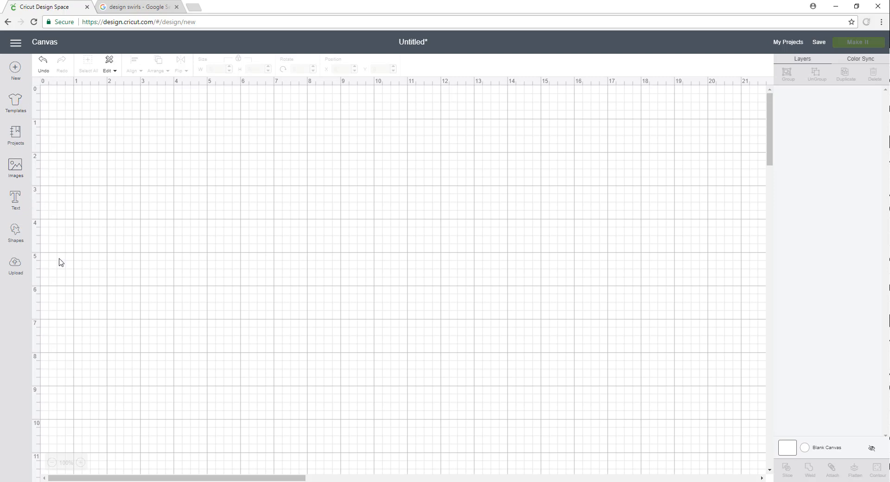
left_click(15, 198)
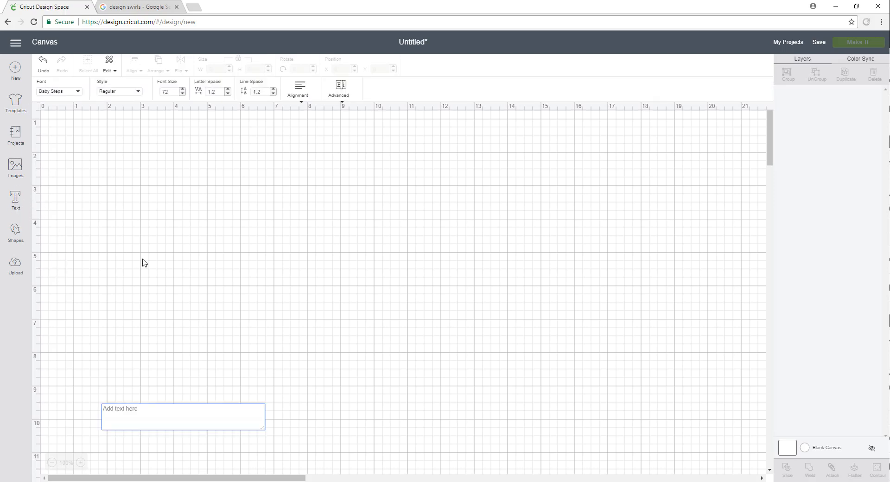
type("M")
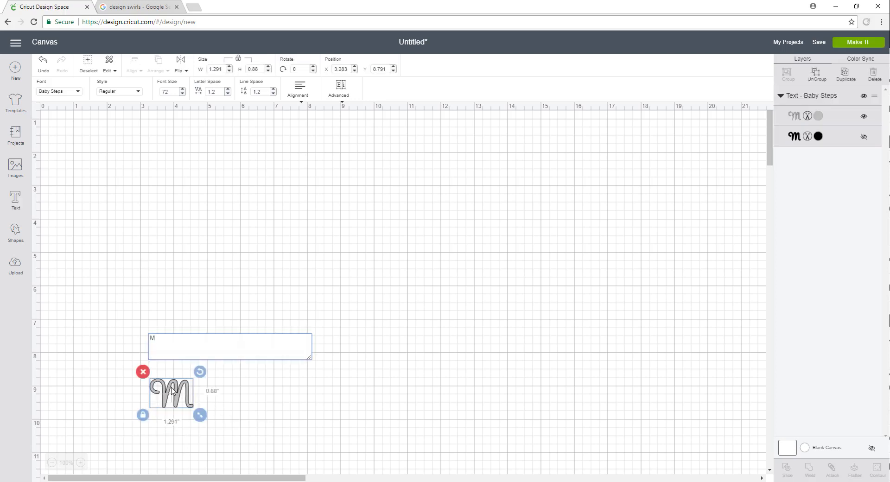
- Set the letter M's font to Arab Brushstroke Std Regular
left_click(172, 391)
left_click(74, 93)
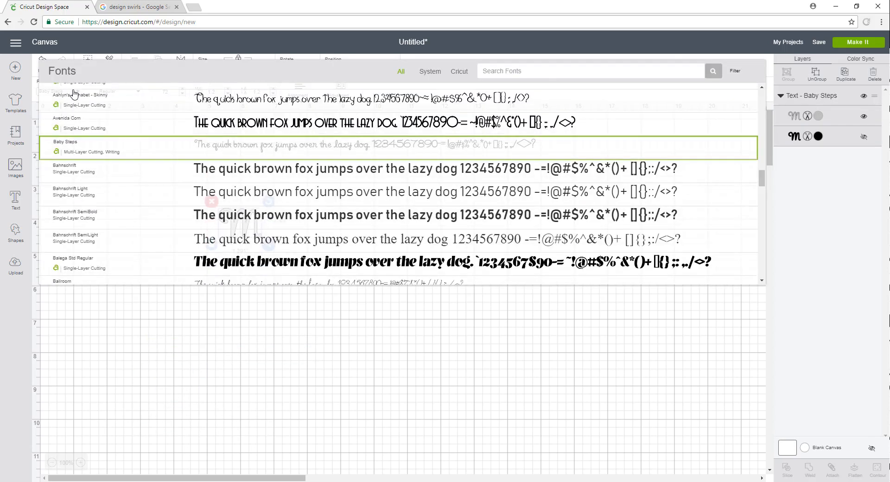
scroll(137, 238, "up", 5)
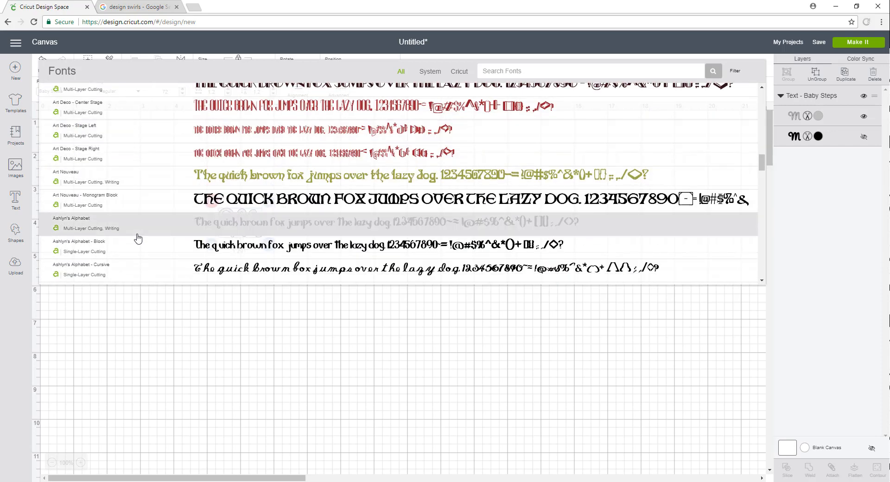
scroll(138, 238, "up", 5)
left_click(106, 180)
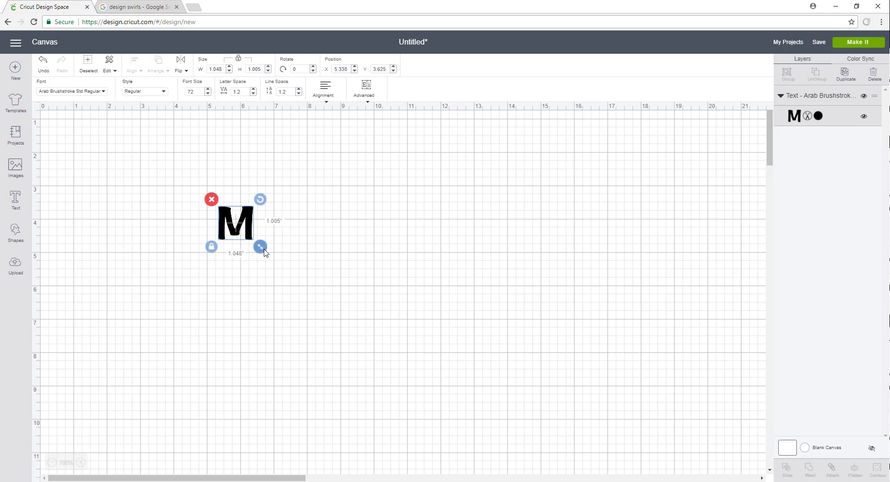
- Enlarge the letter M to about 6.7 by 6.4 inches and move it near the top of the canvas
left_click_drag(260, 248, 449, 428)
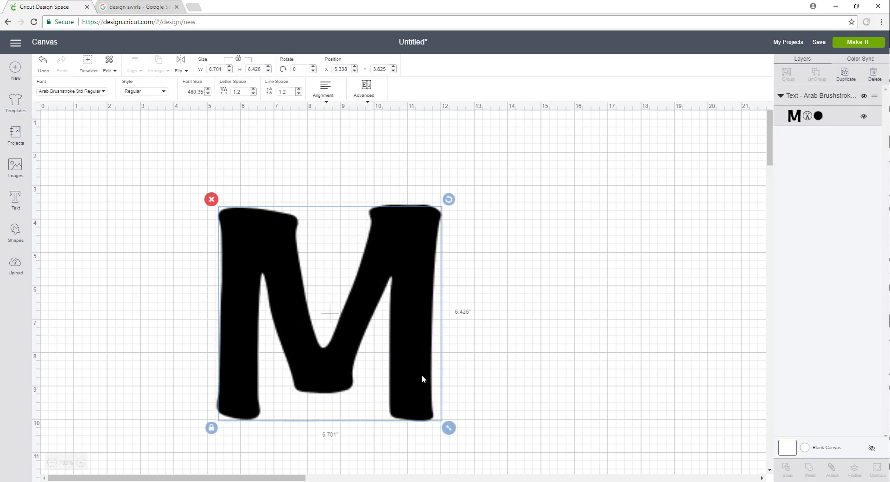
left_click_drag(405, 356, 355, 296)
left_click(426, 332)
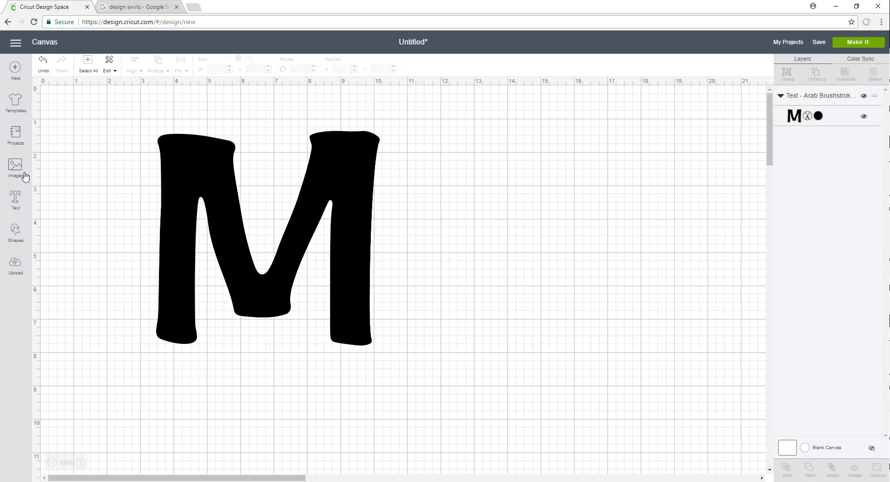
- Add a square, reshape it with unlocked proportions into a bar about 9.6 by 0.06 inches, and lay it across the letter M's middle
left_click(15, 232)
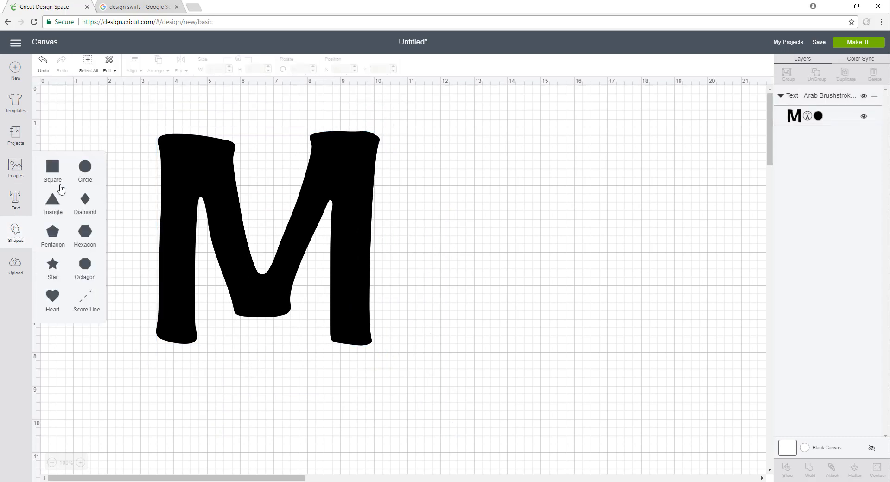
left_click(50, 171)
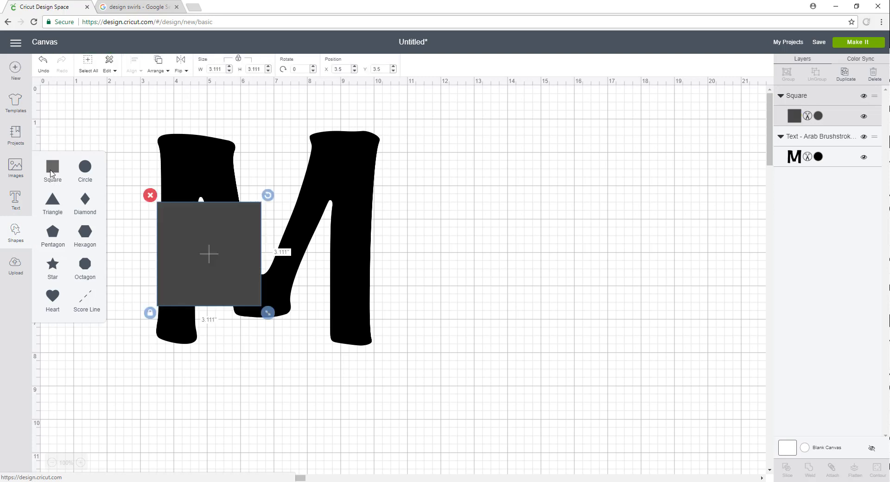
left_click_drag(202, 254, 371, 259)
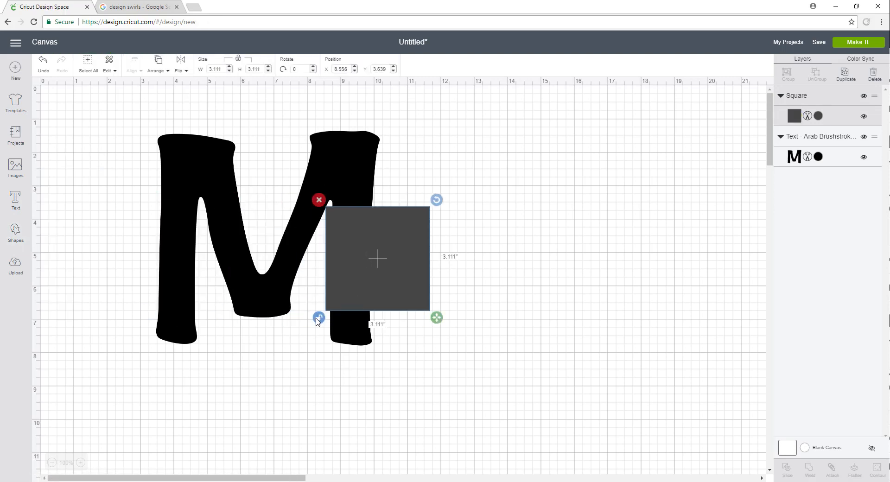
left_click_drag(437, 318, 654, 223)
left_click_drag(573, 213, 358, 249)
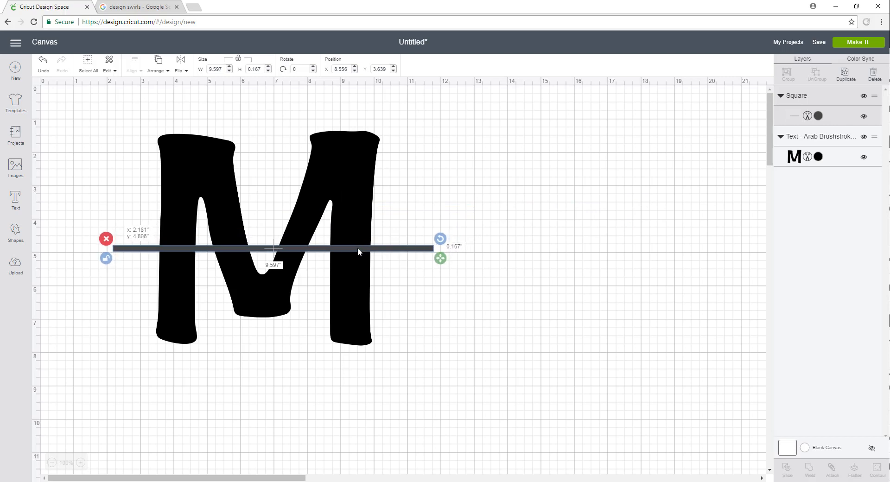
left_click(405, 249)
left_click_drag(402, 246, 393, 245)
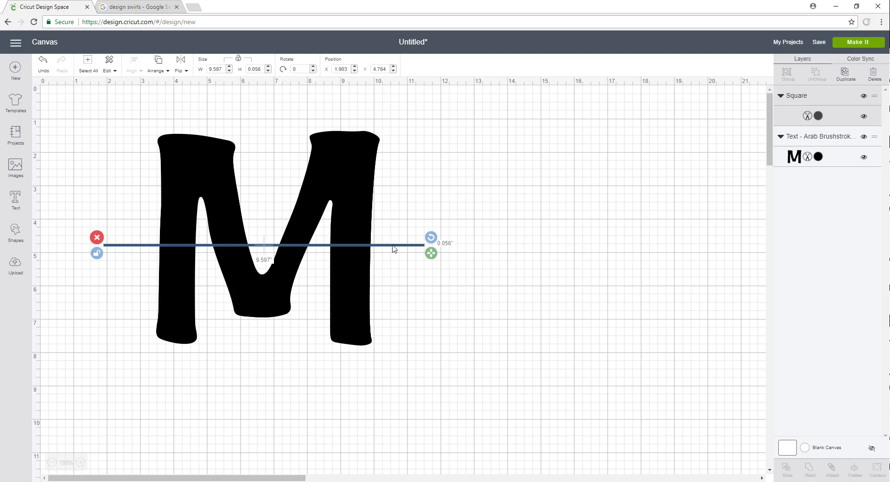
- Slice the letter M with the thin bar and delete the leftover bar pieces and cut-out strip
left_click_drag(482, 373, 97, 125)
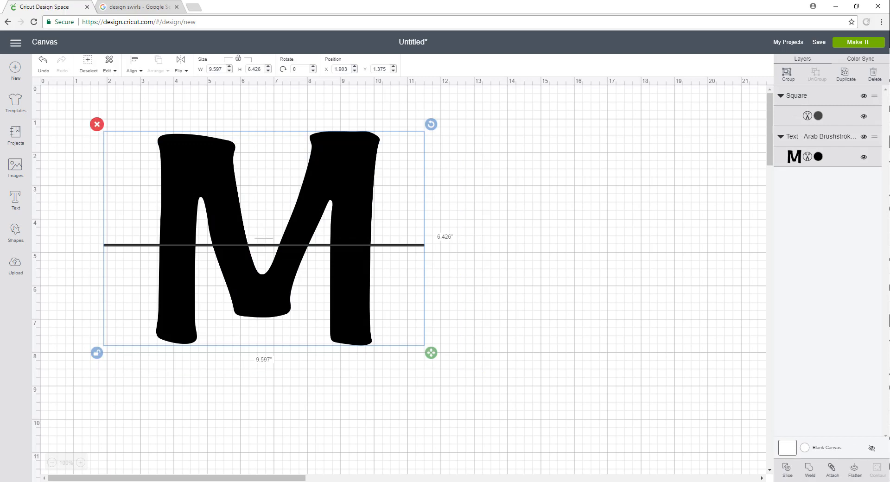
left_click(789, 472)
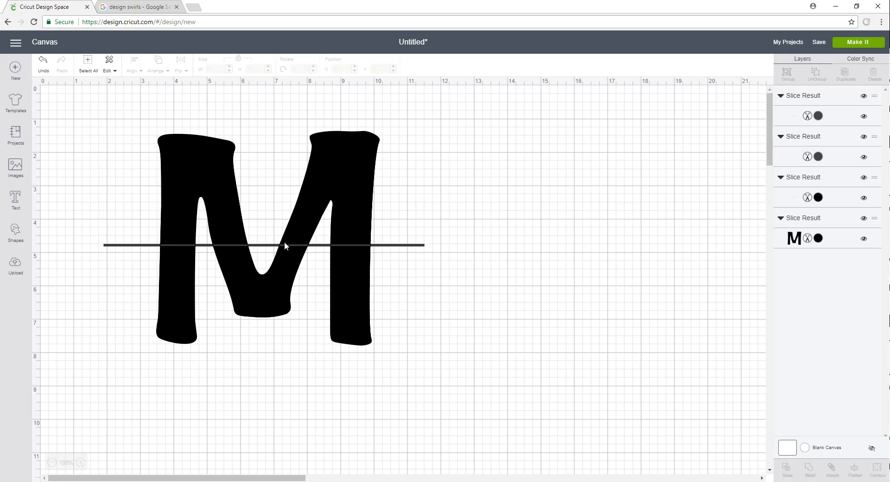
left_click_drag(287, 246, 587, 282)
left_click(334, 245)
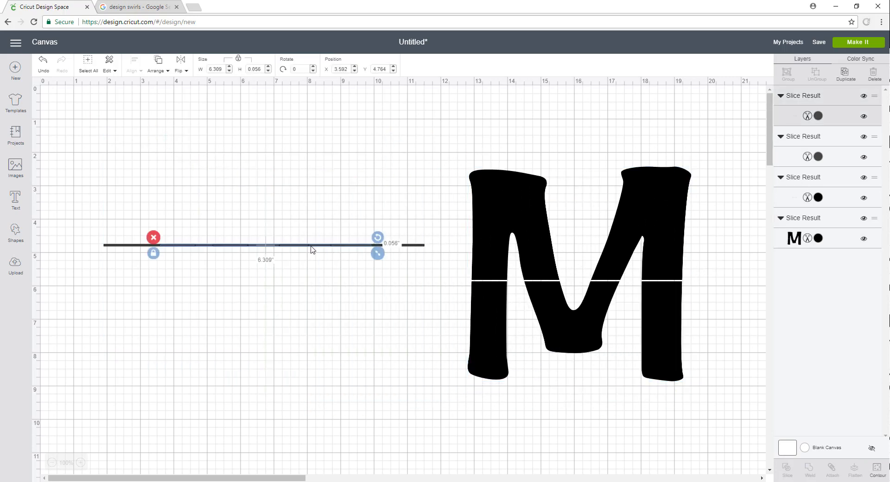
left_click(154, 238)
left_click(139, 247)
left_click(94, 238)
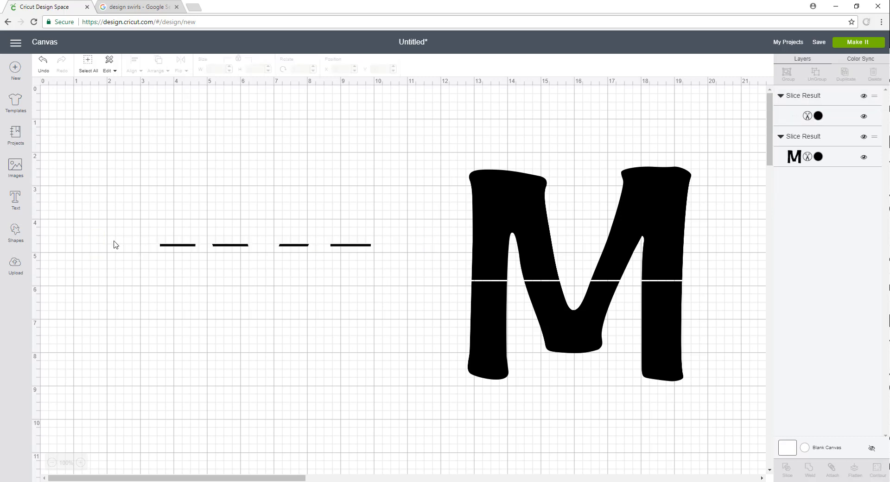
left_click(179, 246)
left_click(153, 238)
left_click_drag(520, 243, 205, 208)
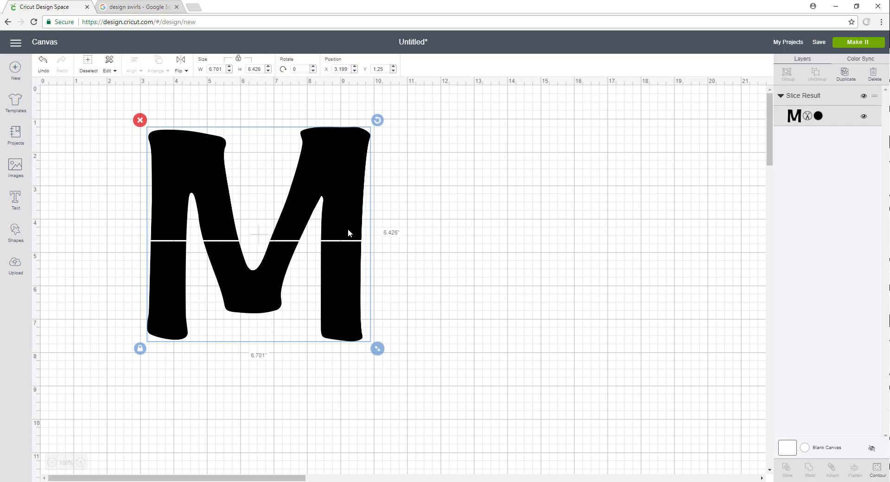
- Make one copy of the sliced letter M and place it beside the original
key("ctrl+c")
key("ctrl+v")
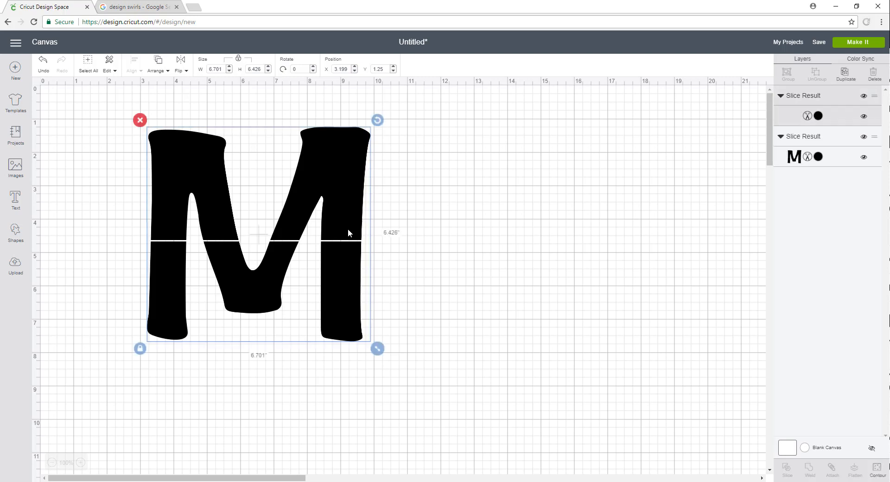
left_click_drag(240, 201, 472, 200)
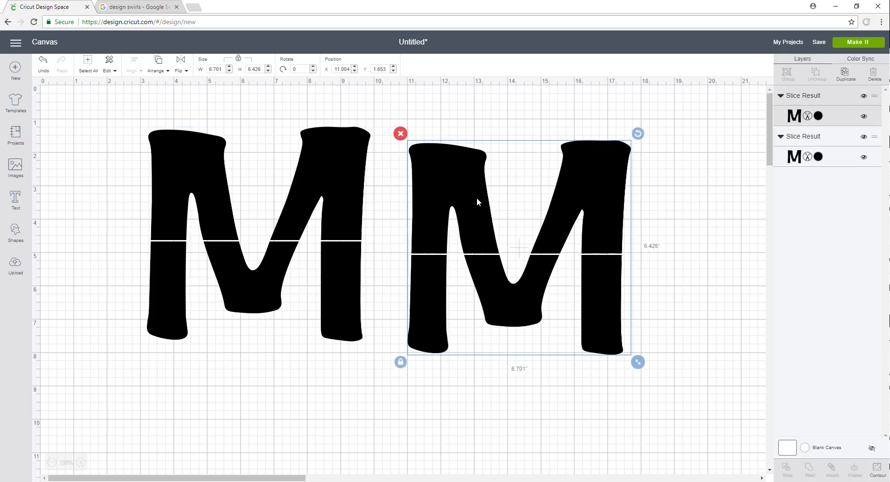
left_click(846, 74)
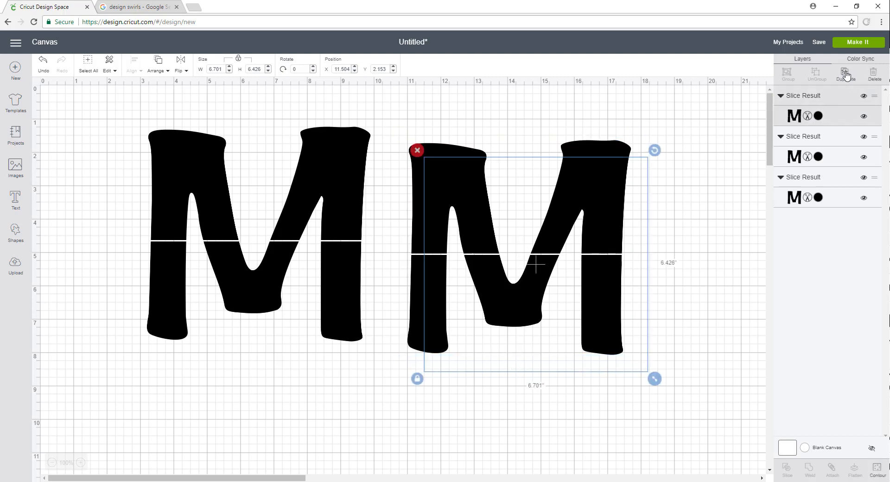
left_click(418, 151)
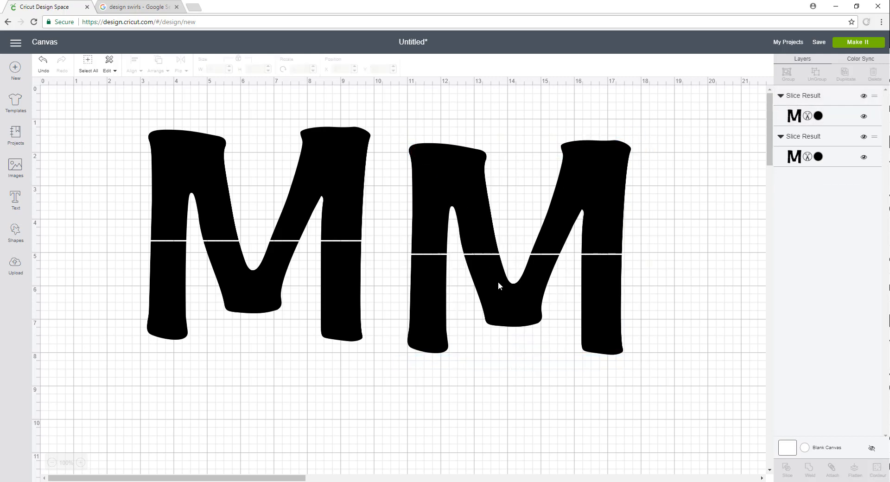
left_click_drag(498, 282, 504, 270)
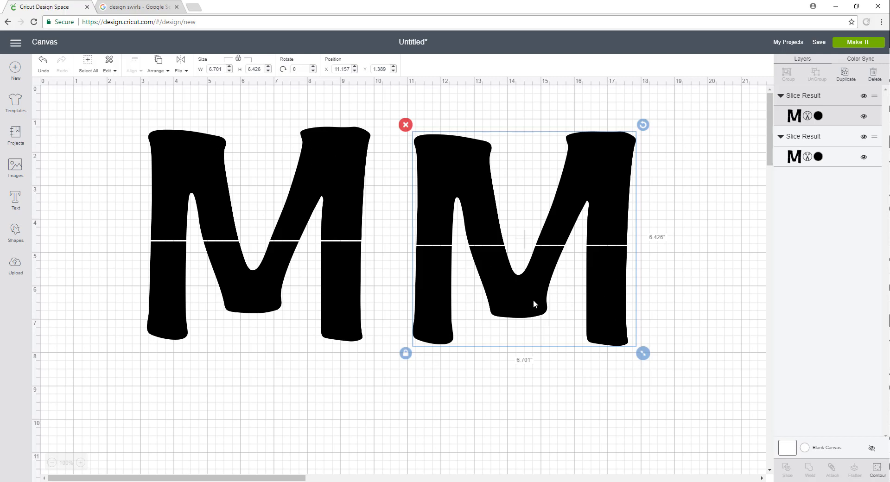
key("ctrl+z")
- Hide the two upper contours of the copied letter M so only its lower half remains
left_click(878, 469)
left_click(487, 193)
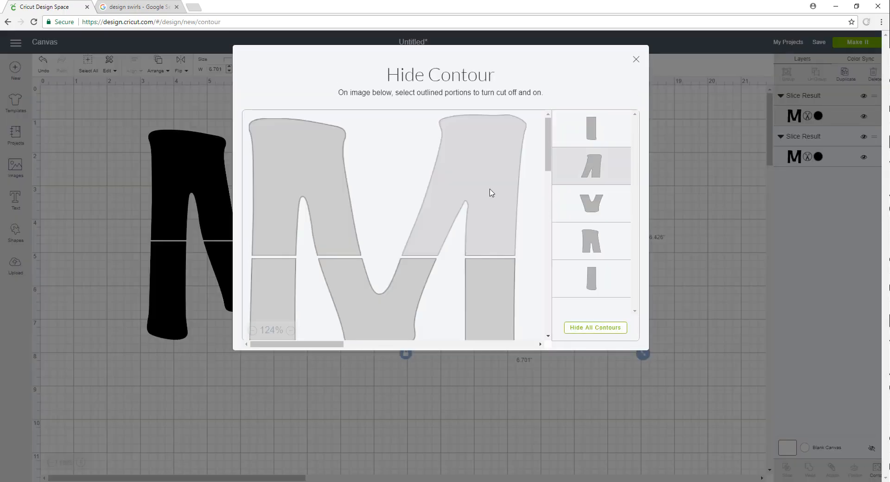
left_click(338, 187)
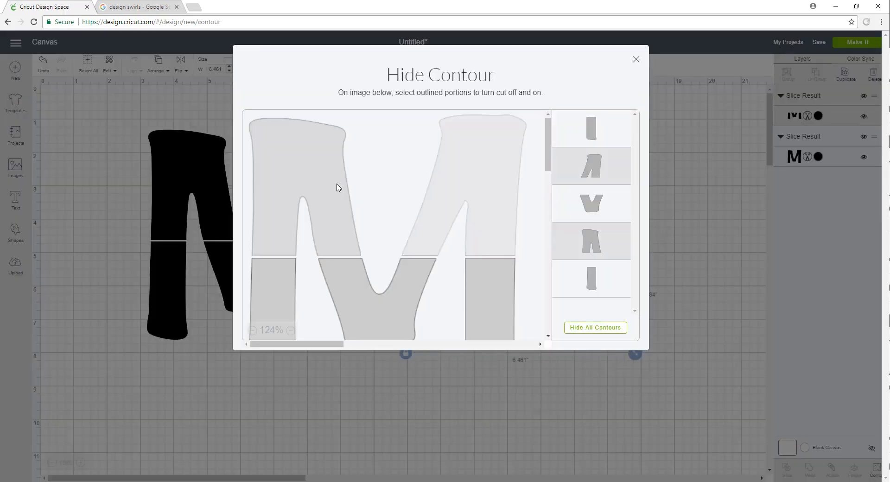
left_click(636, 60)
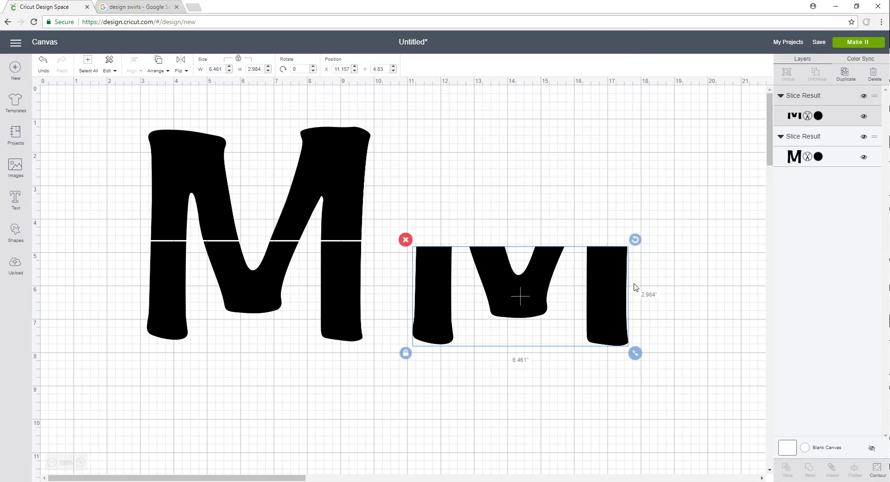
- Hide the three lower contours of the original letter M so only its upper half remains
left_click(338, 205)
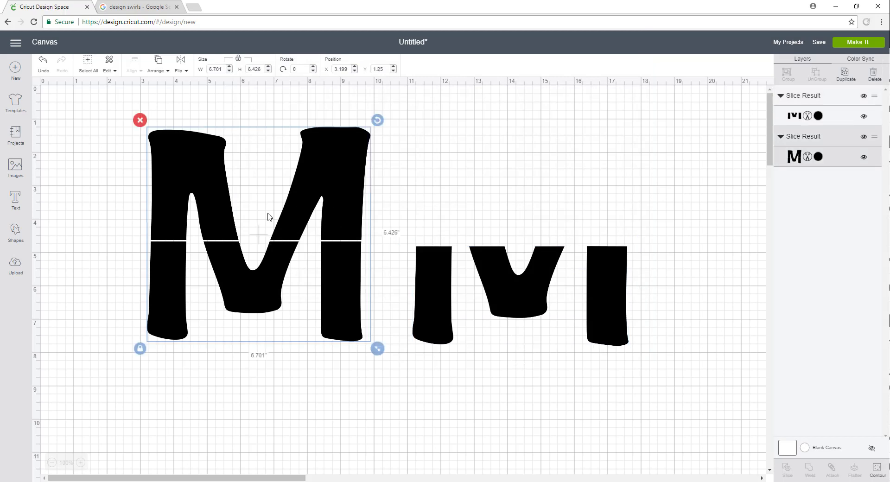
left_click(877, 469)
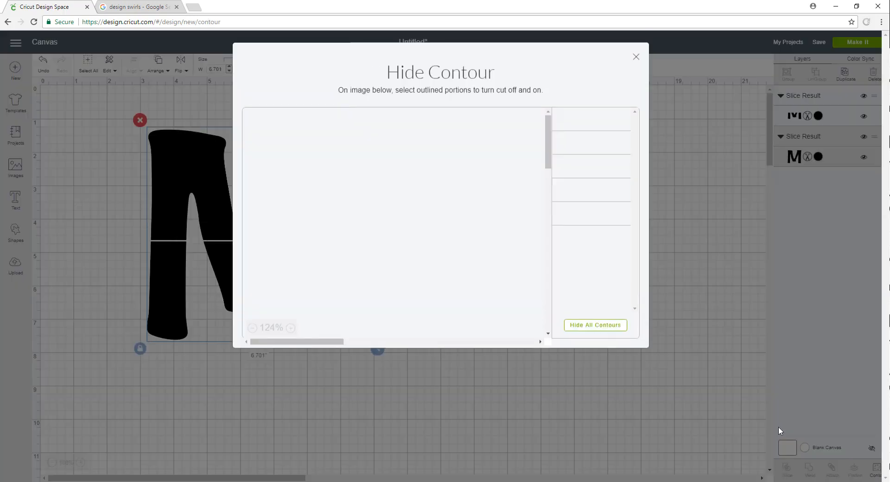
left_click(291, 284)
left_click(354, 289)
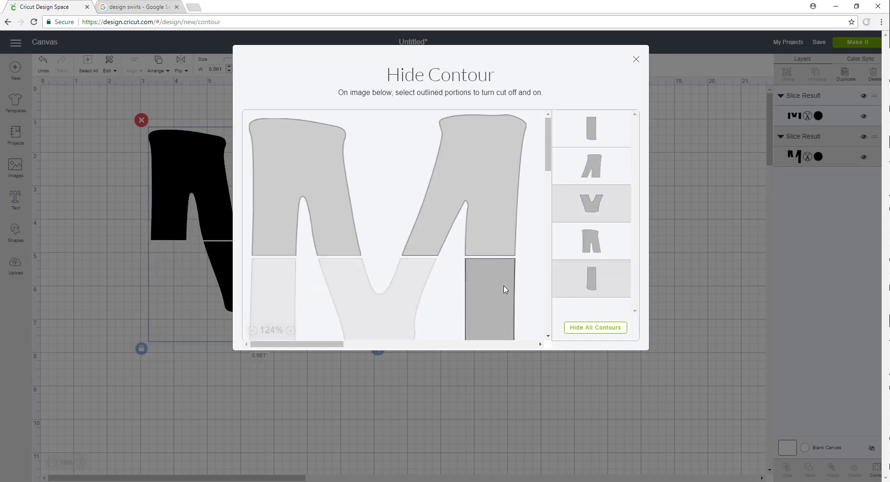
left_click(503, 288)
left_click(636, 60)
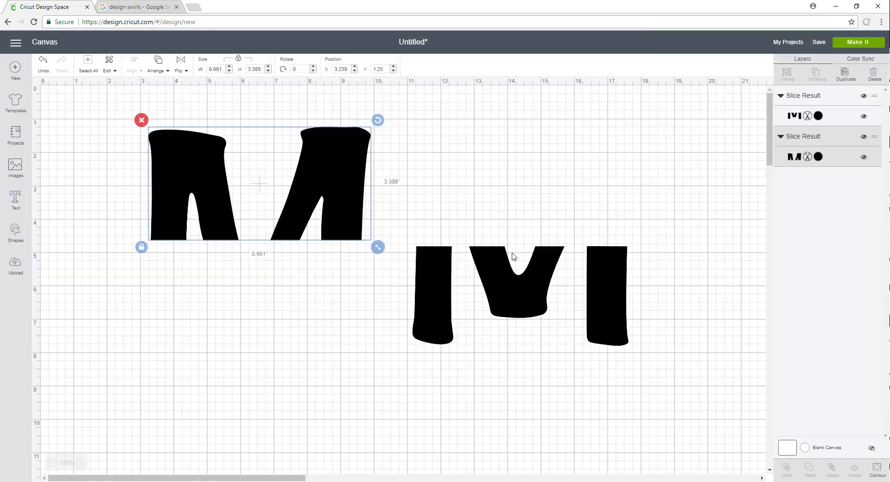
- Move the lower half under the upper half, aligning the letter M's strokes with a narrow gap between the halves
left_click_drag(483, 294, 235, 286)
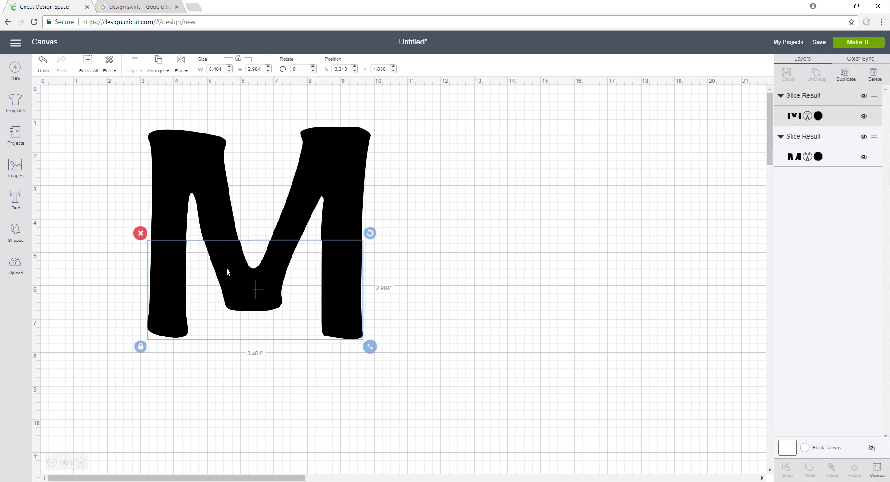
mouse_move(226, 268)
left_mouse_down()
mouse_move(224, 311)
mouse_move(228, 268)
left_mouse_up()
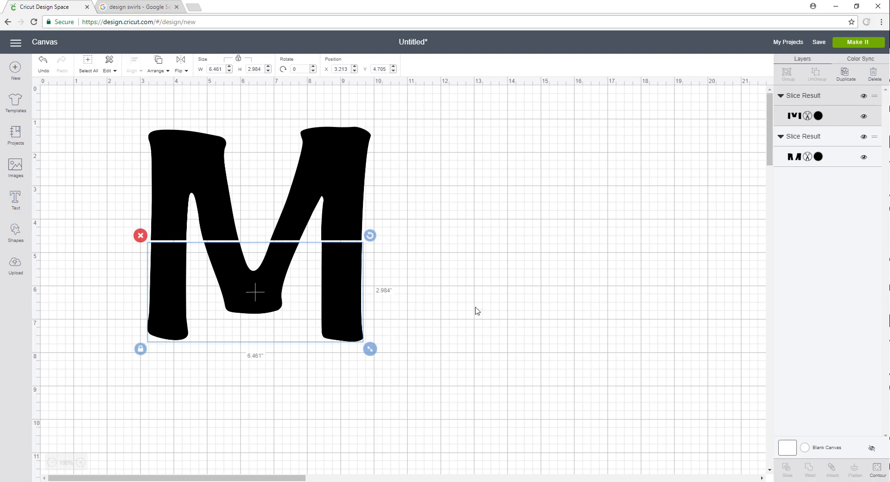
left_click(507, 301)
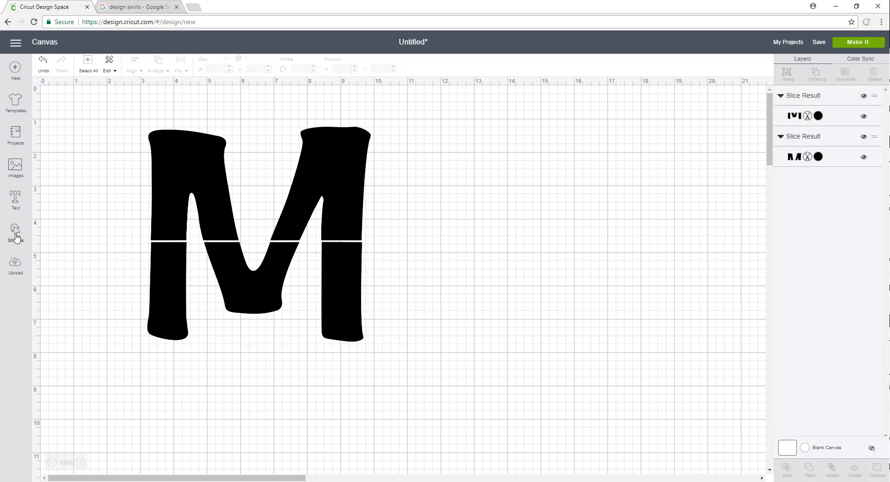
- Add a square and reshape it with unlocked proportions into a bar about 9" by 0.139" across the gap between the letter M's halves
left_click(16, 232)
left_click(53, 173)
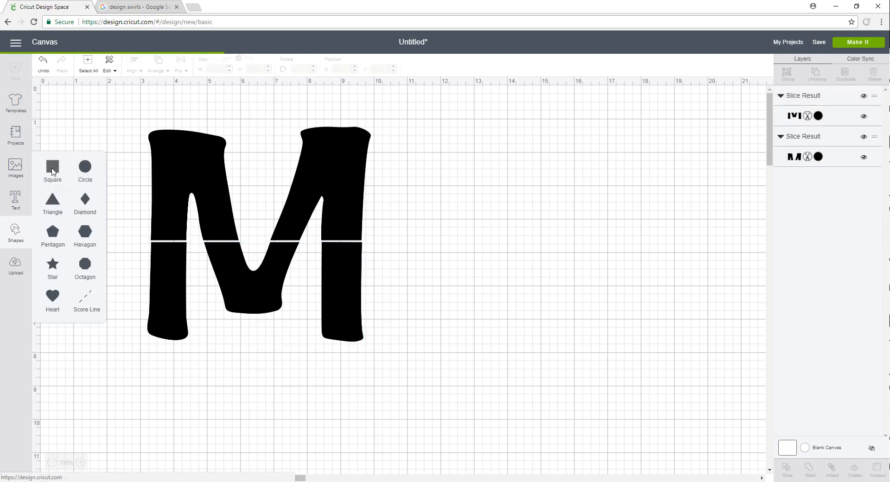
left_click_drag(232, 269, 557, 236)
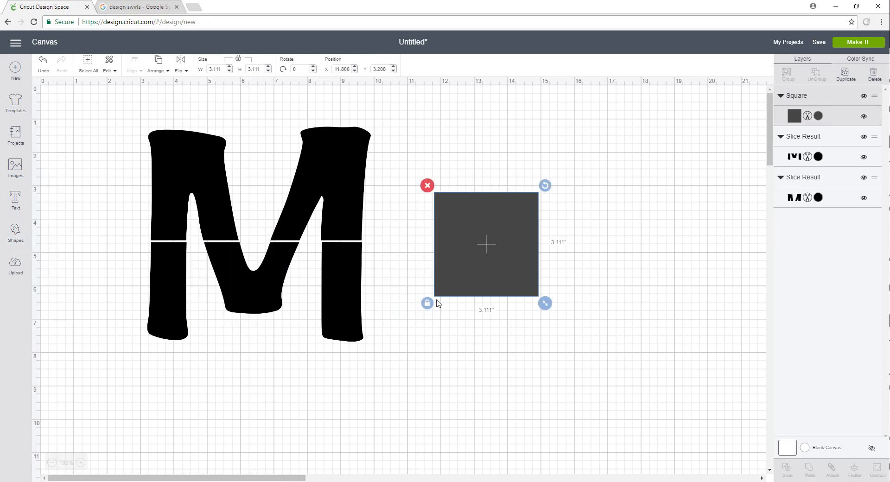
left_click(427, 303)
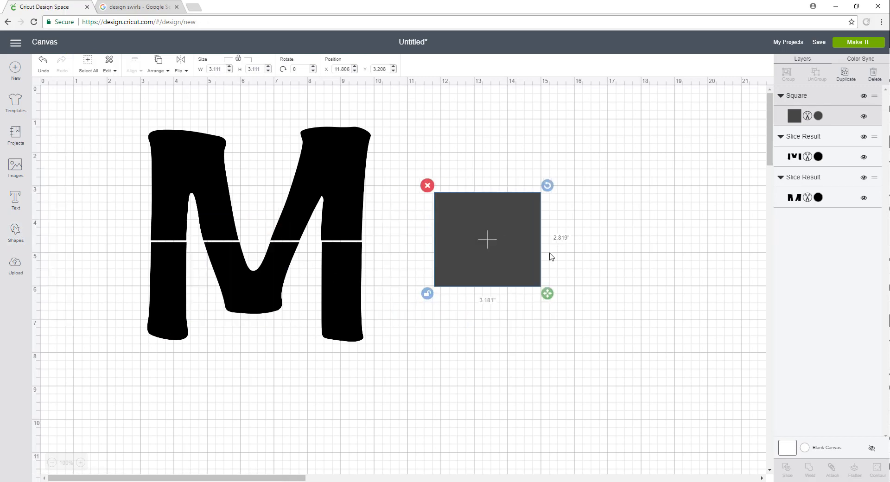
left_click_drag(546, 303, 333, 240)
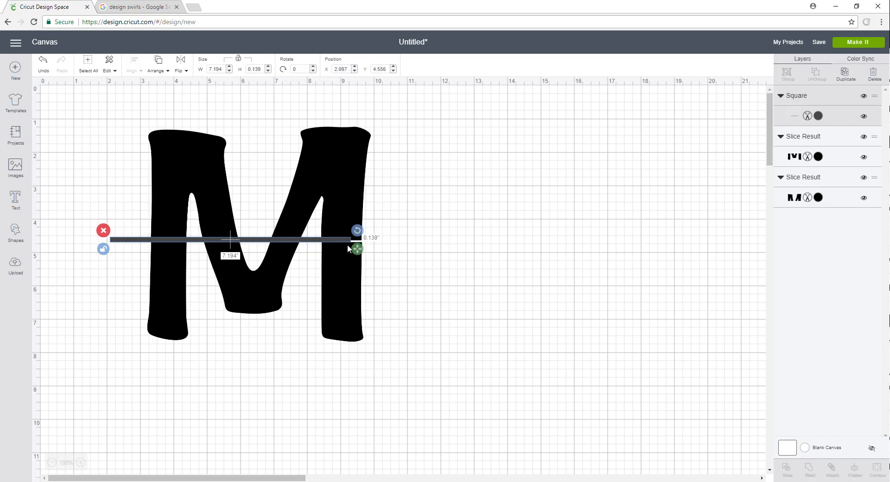
left_click_drag(357, 249, 422, 251)
key("ctrl+z")
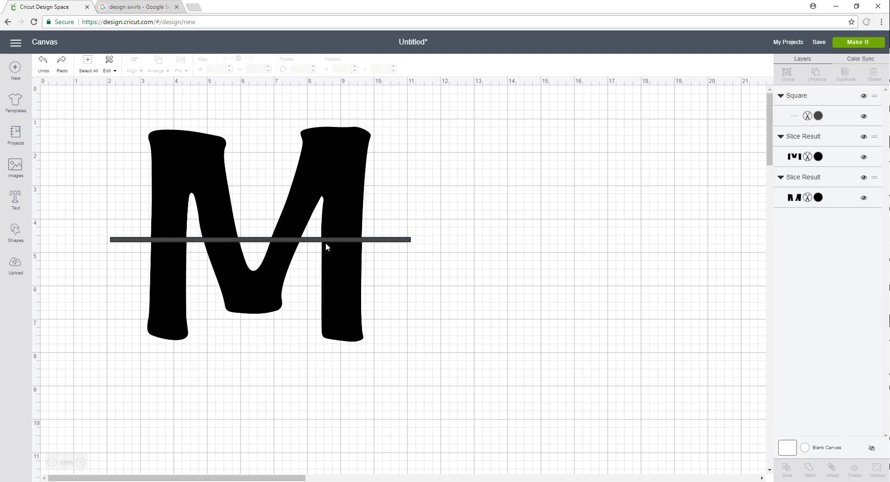
left_click(322, 240)
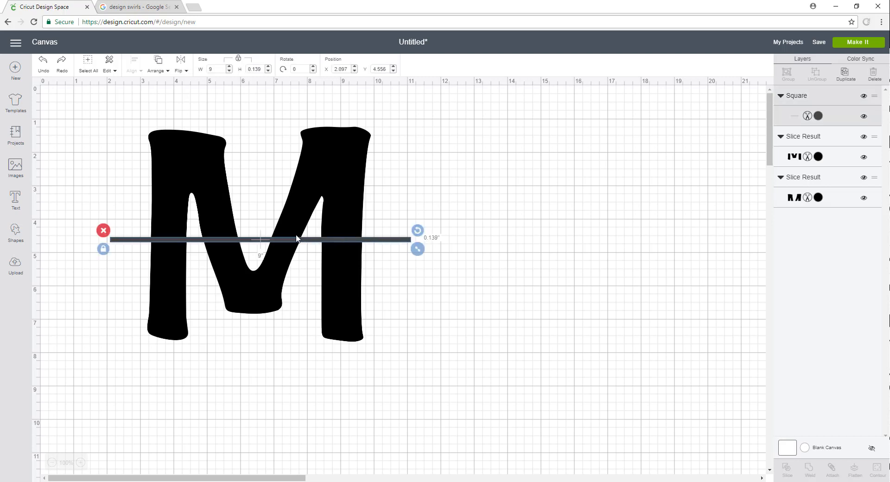
- Move the upper half and the bar clear of the lower half, and place a copy of the bar along the lower half's top edge
left_click(342, 176, "shift")
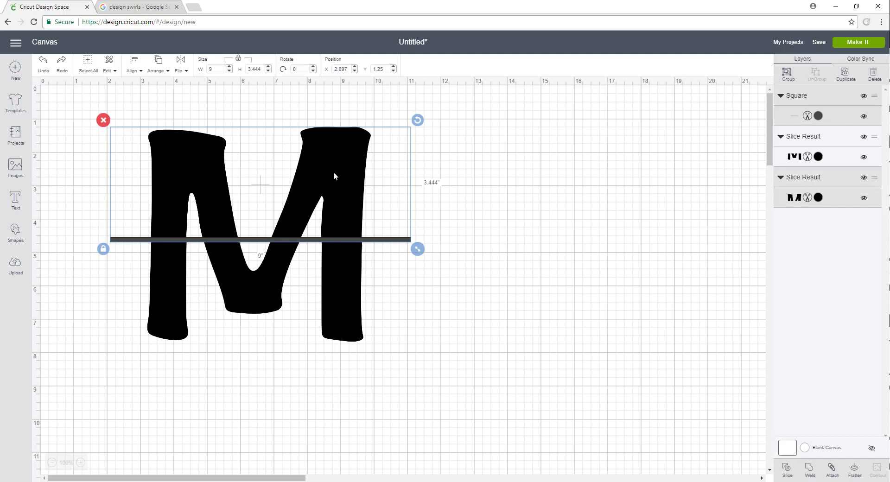
left_click_drag(341, 175, 576, 160)
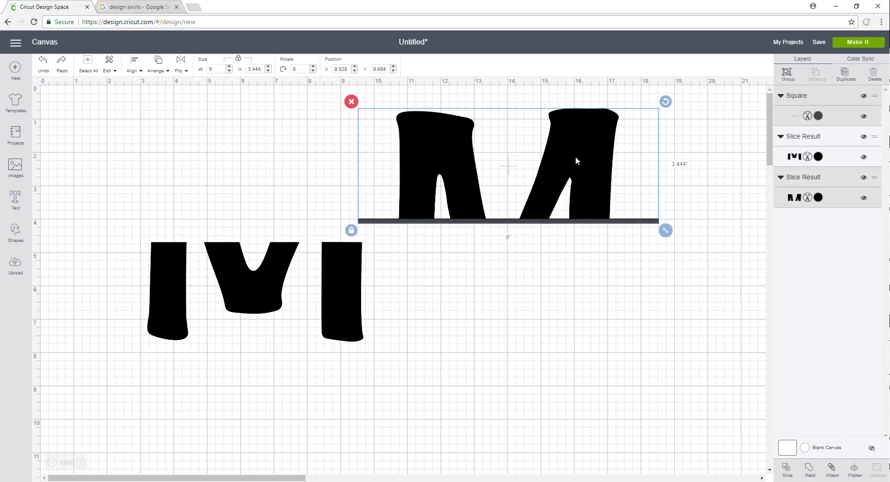
left_click(457, 252)
left_click(474, 223)
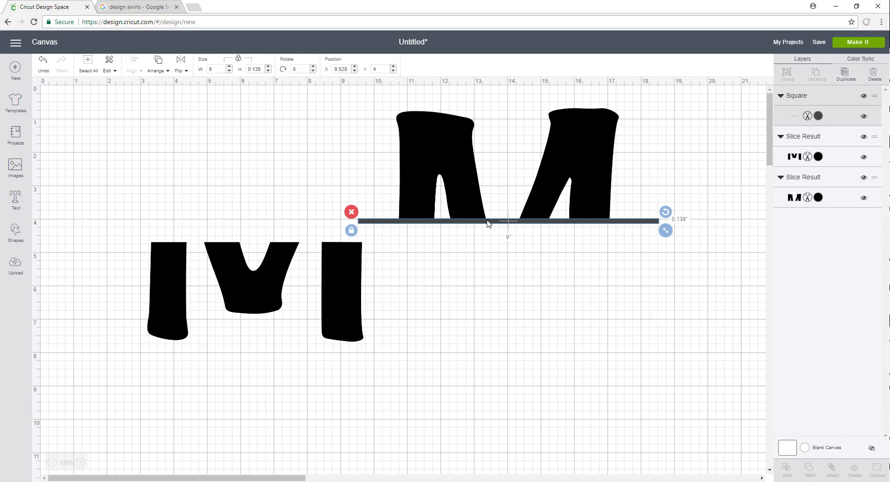
key("ctrl+d")
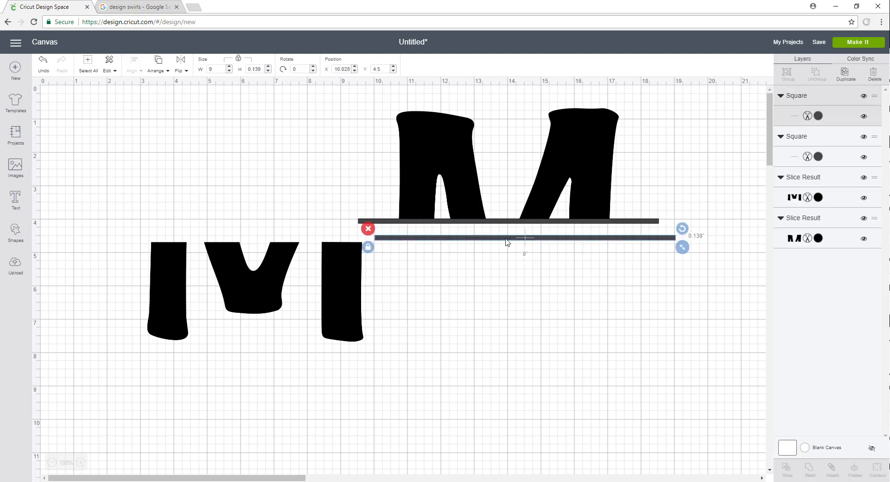
left_click_drag(508, 240, 245, 243)
- Attach the upper half of the letter M to its bar and place the pair just above the lower half's bar
left_click(403, 262)
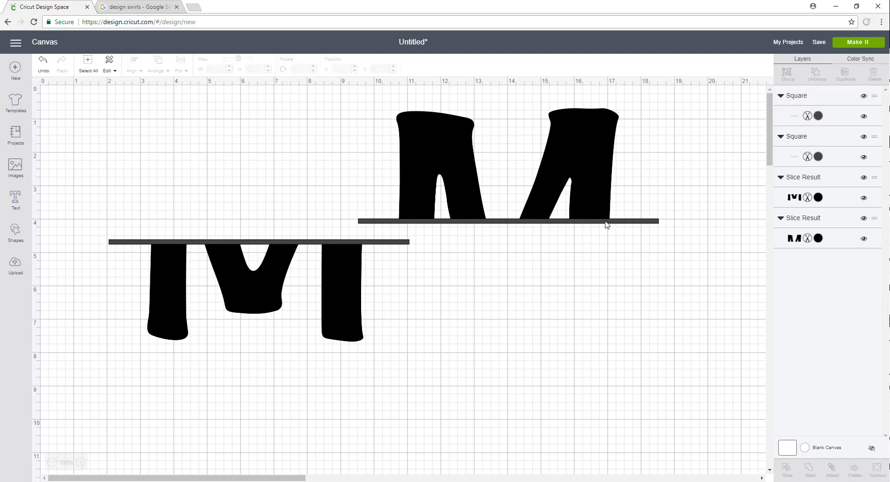
left_click_drag(602, 182, 602, 163)
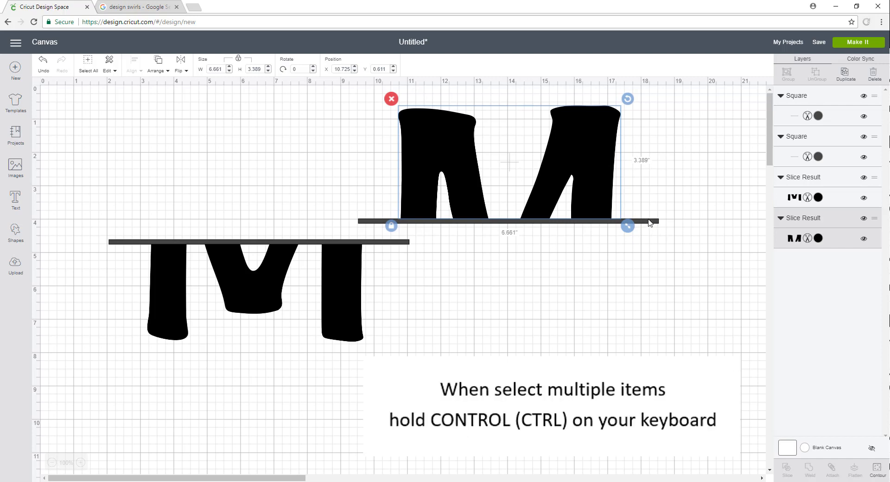
left_click(650, 221, "ctrl")
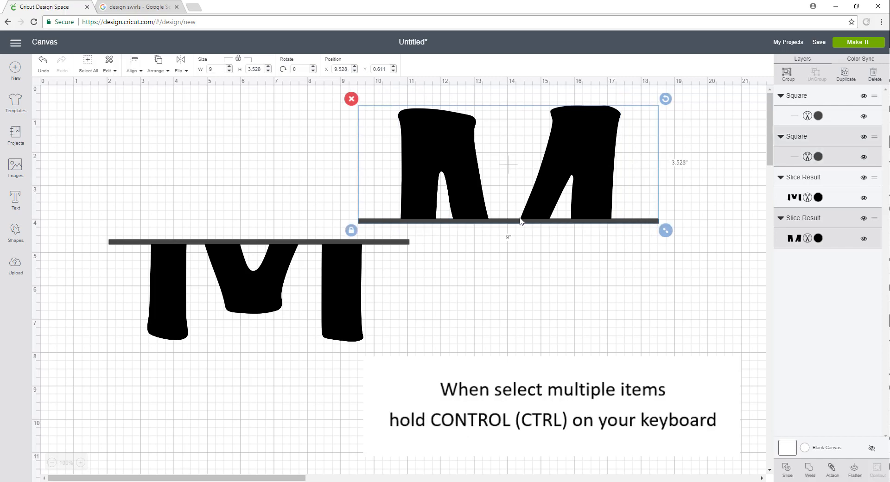
left_click_drag(589, 156, 661, 182)
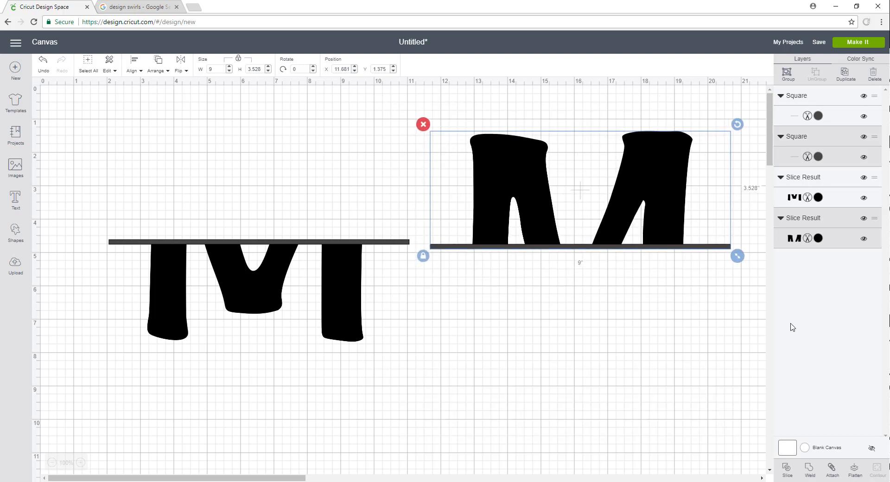
left_click(833, 473)
left_click_drag(654, 173, 337, 152)
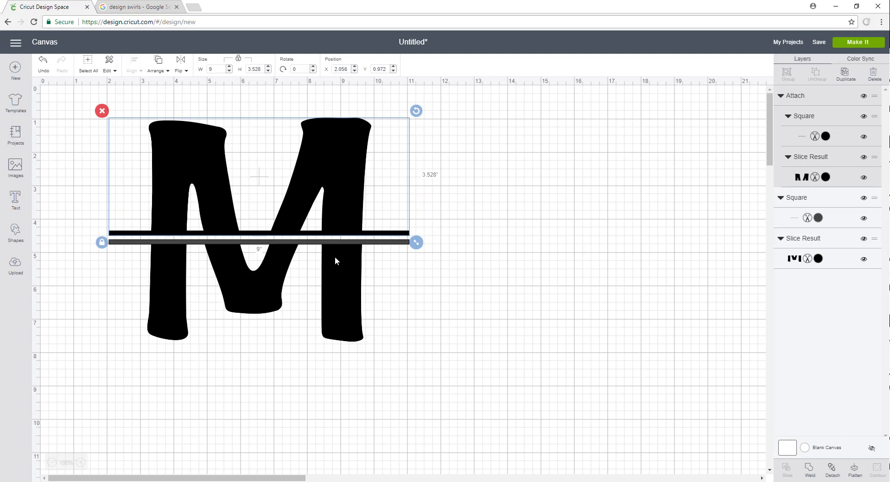
left_click(377, 241)
left_click(384, 231)
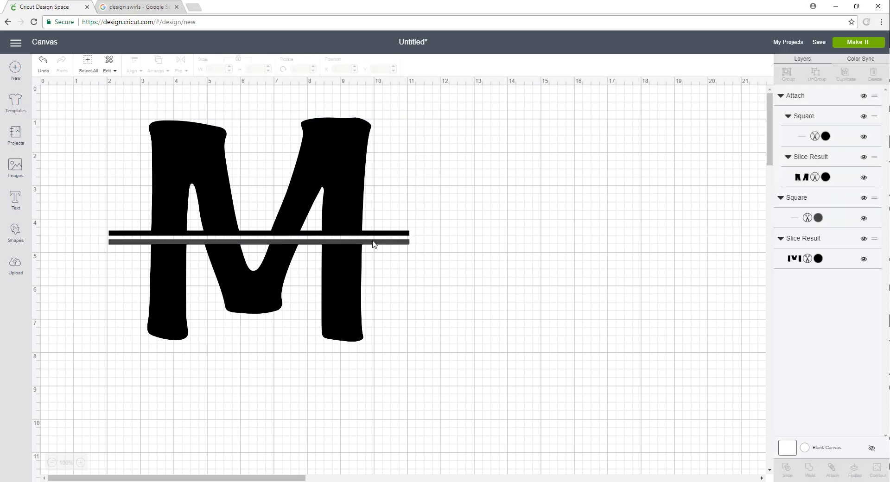
left_click(374, 243)
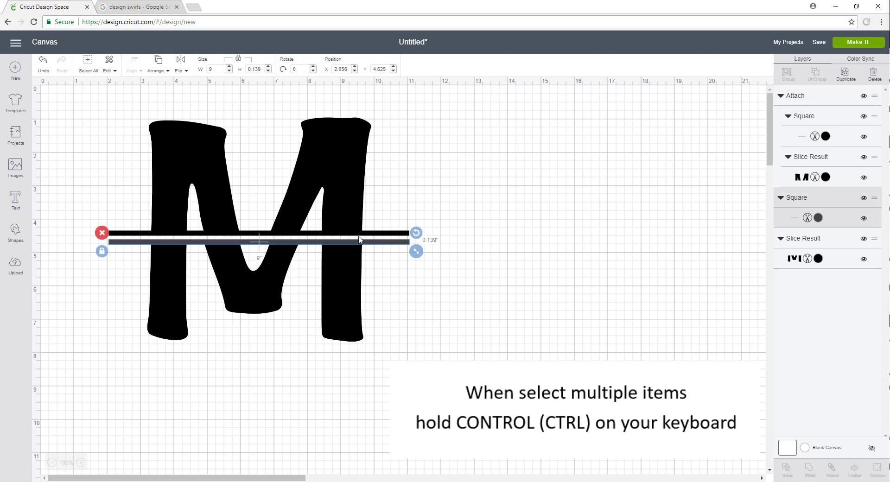
left_click(349, 284, "ctrl")
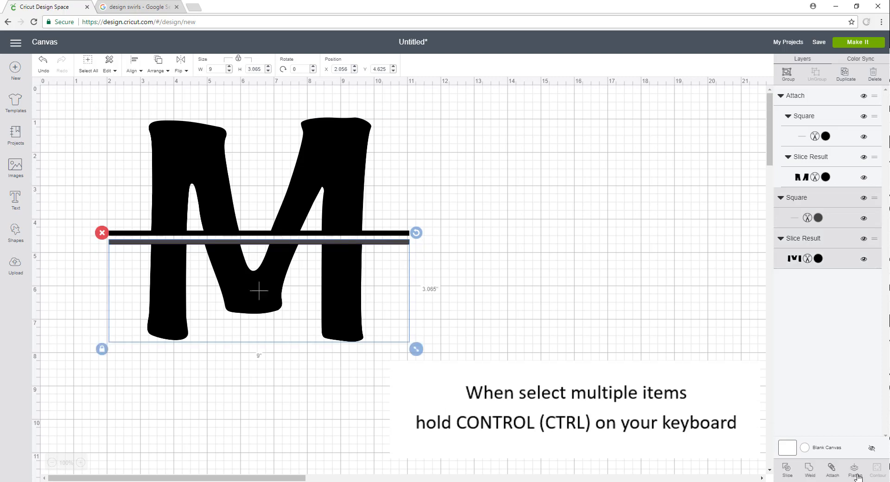
left_click(833, 469)
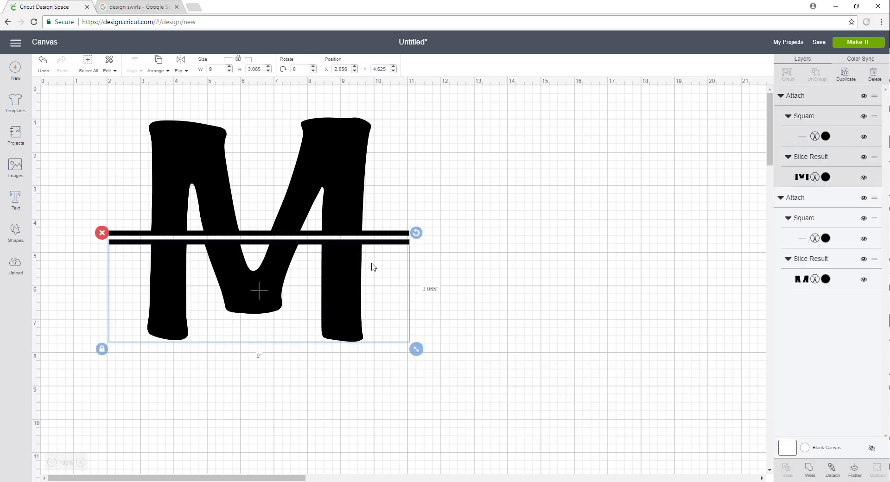
left_click_drag(341, 262, 340, 262)
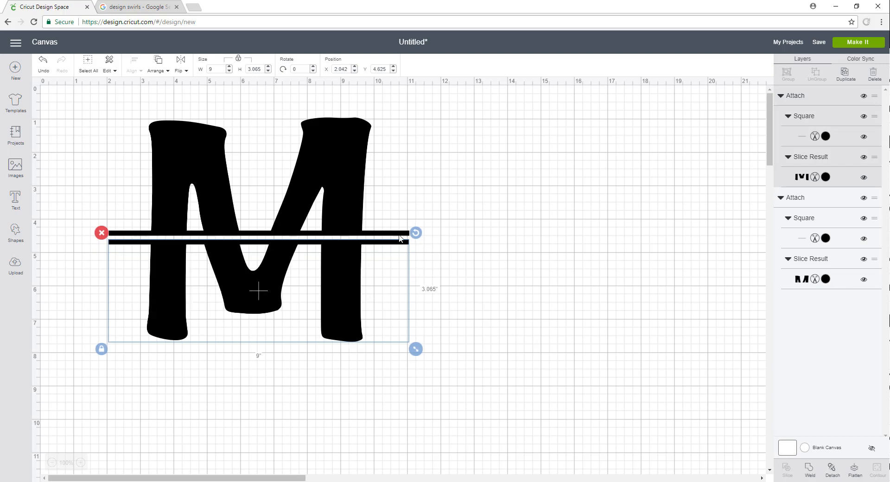
left_click(43, 70)
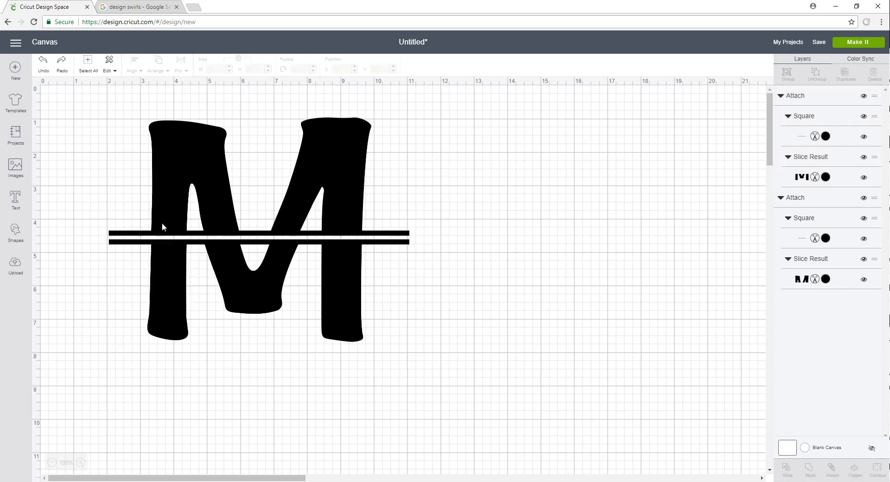
left_click(43, 70)
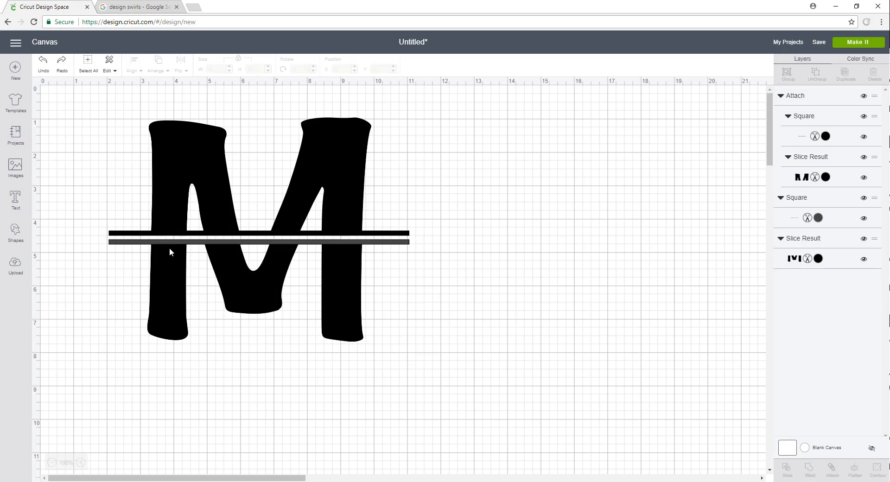
- Attach the lower bar to the lower half of the letter M
left_click(168, 242)
left_click(171, 263, "shift")
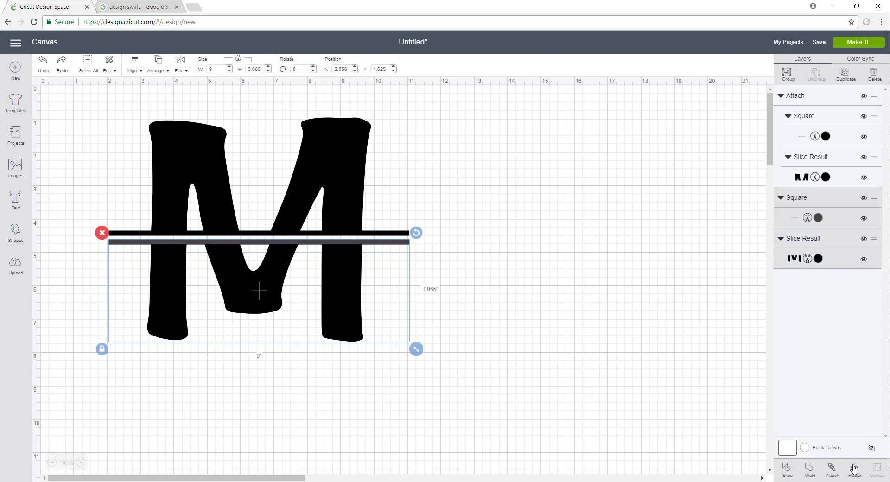
left_click(833, 470)
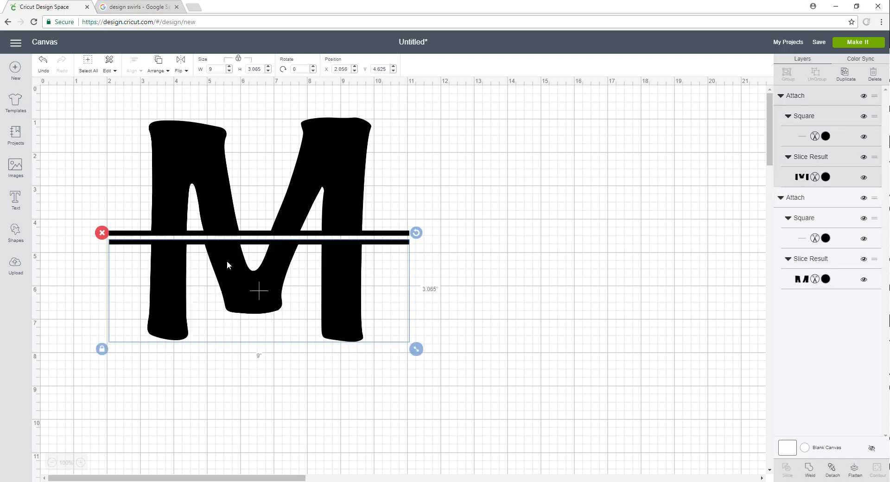
- Move the lower half down and the upper half up, leaving a gap between the bars wide enough for a name
left_click_drag(231, 261, 229, 300)
left_click_drag(219, 219, 216, 202)
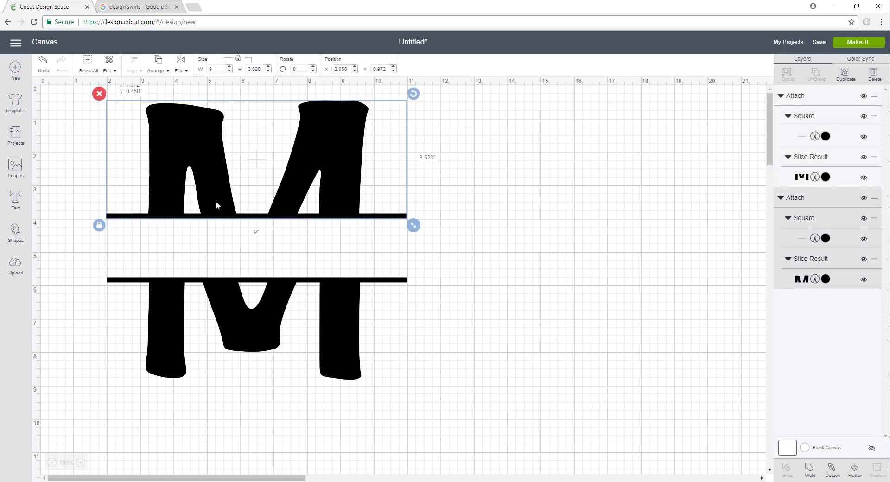
left_click(227, 324)
mouse_move(228, 326)
left_mouse_down()
mouse_move(227, 336)
mouse_move(227, 302)
mouse_move(228, 318)
left_mouse_up()
left_click(434, 309)
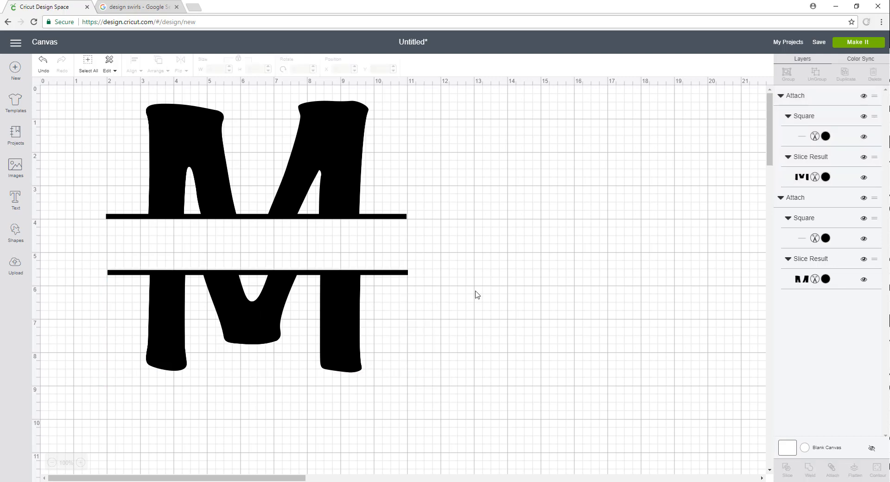
- Add the person's first name as text and place it between the two bars
left_click(16, 200)
type("Michelle")
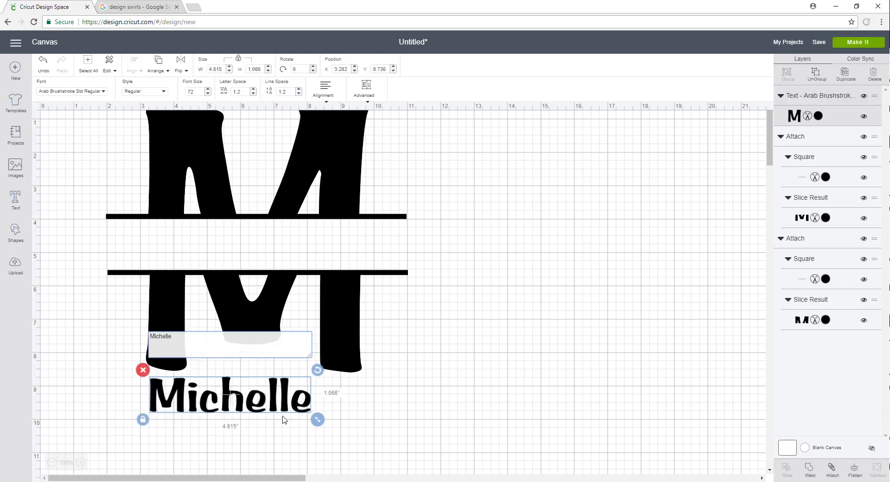
left_click_drag(228, 403, 248, 256)
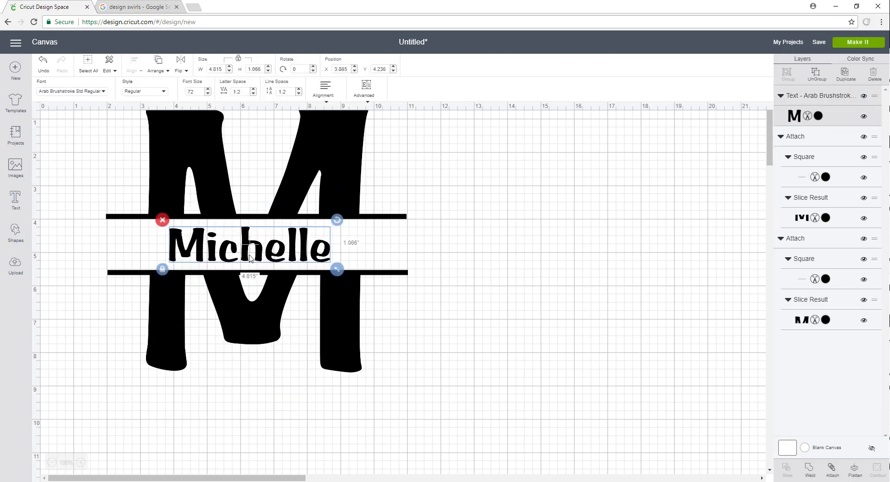
- Search the fonts for "baby" and apply the Baby Steps font to the name
left_click(70, 91)
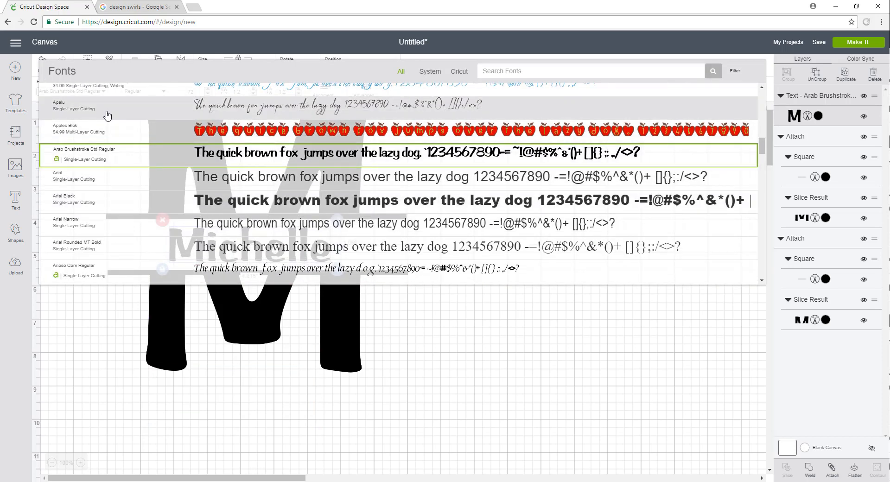
scroll(120, 197, "down", 1)
scroll(120, 197, "up", 4)
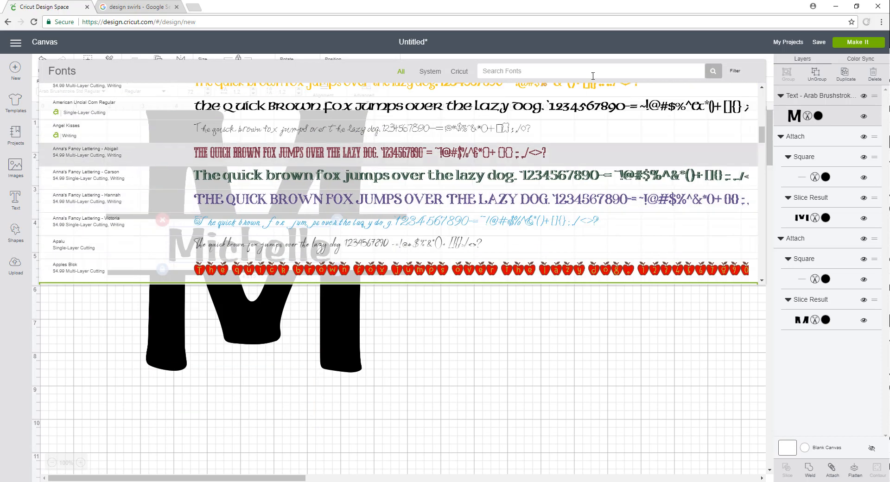
left_click(544, 73)
type("baby")
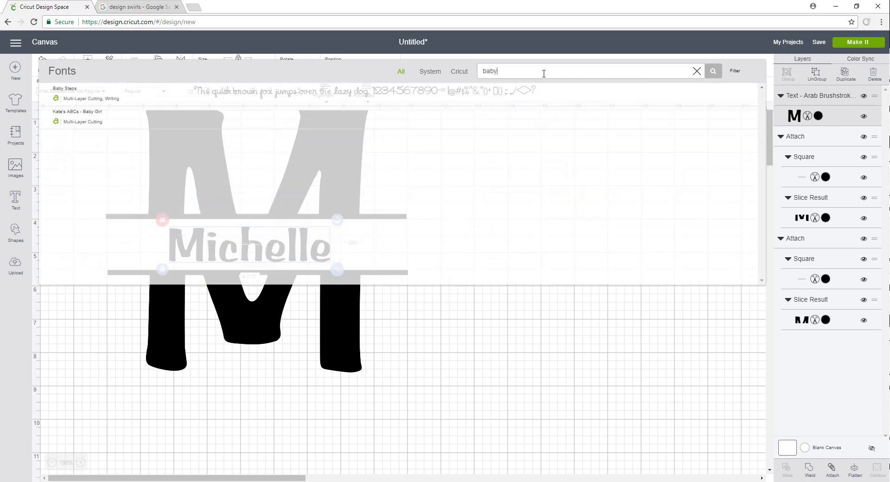
left_click(377, 94)
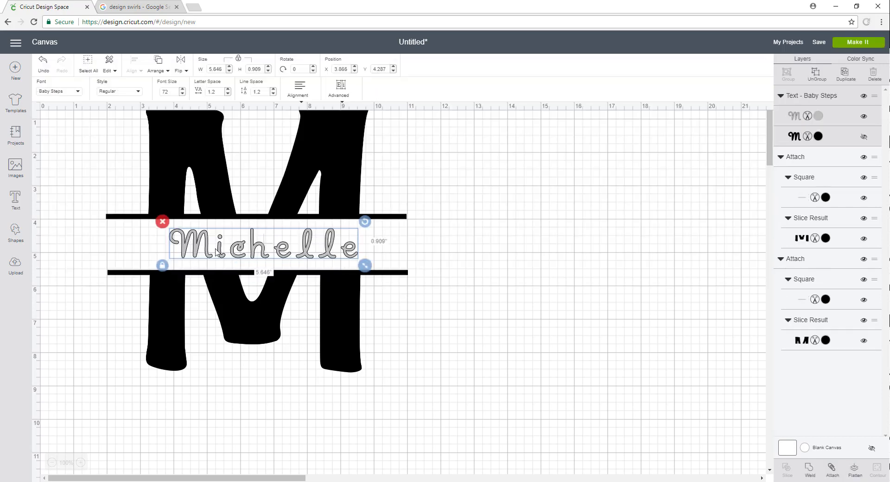
- Move the name to the bars' left end and stretch it with unlocked proportions to about 8.41" by 0.895"
left_click_drag(200, 248, 192, 249)
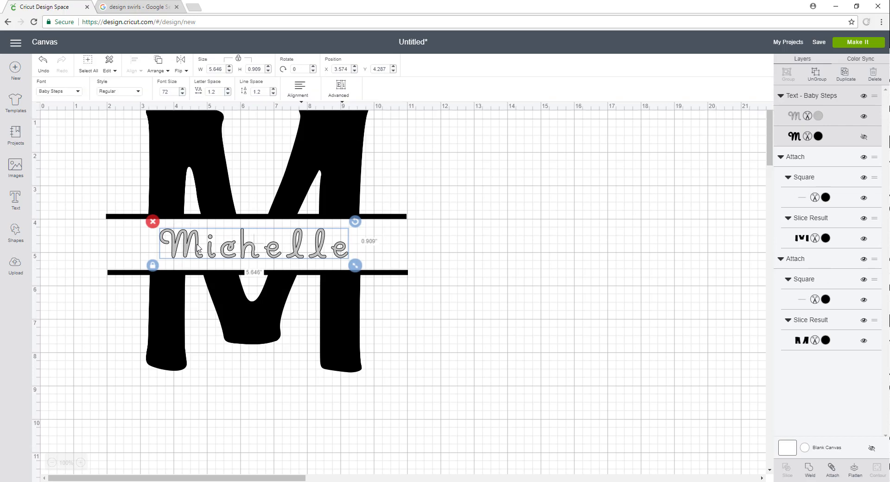
left_click(153, 266)
left_click_drag(195, 249, 147, 250)
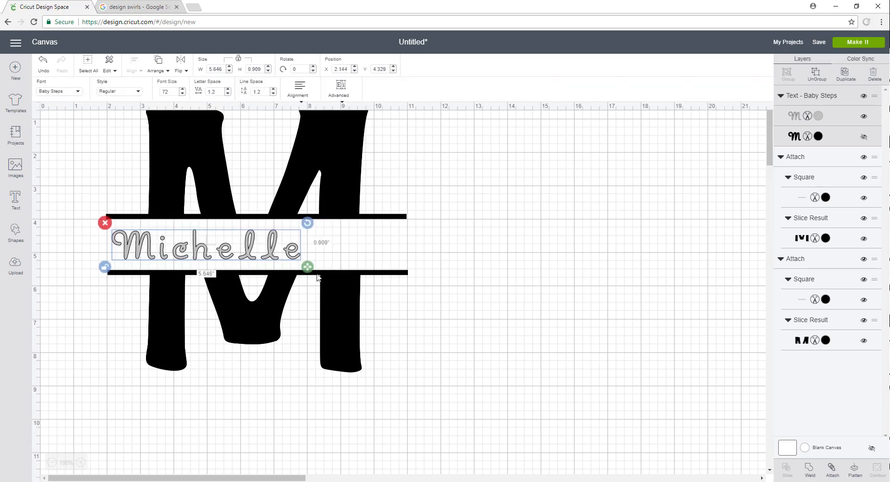
left_click_drag(309, 267, 400, 267)
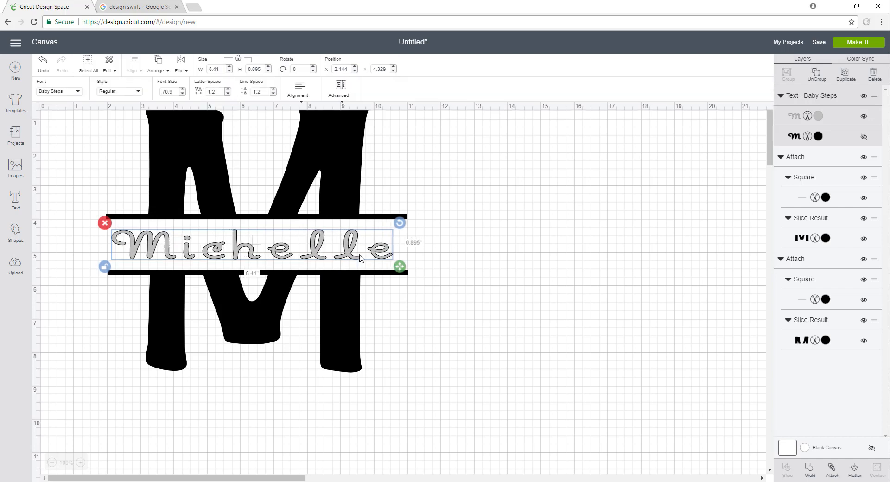
- Nudge the script name slightly right and down to centre it between the two bars, and deselect it
left_click_drag(282, 251, 284, 252)
left_click(423, 255)
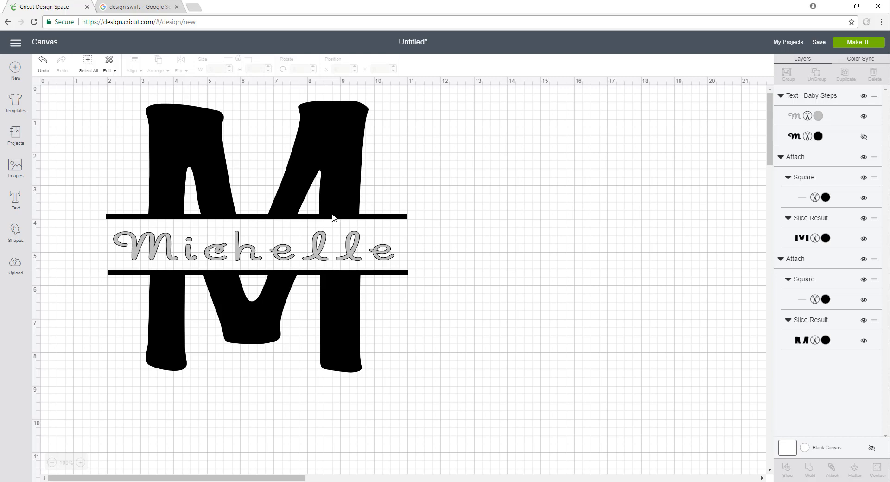
- Recolor the upper and lower halves of the M and their attached bars to Royal Violet (#54205F)
left_click(344, 121)
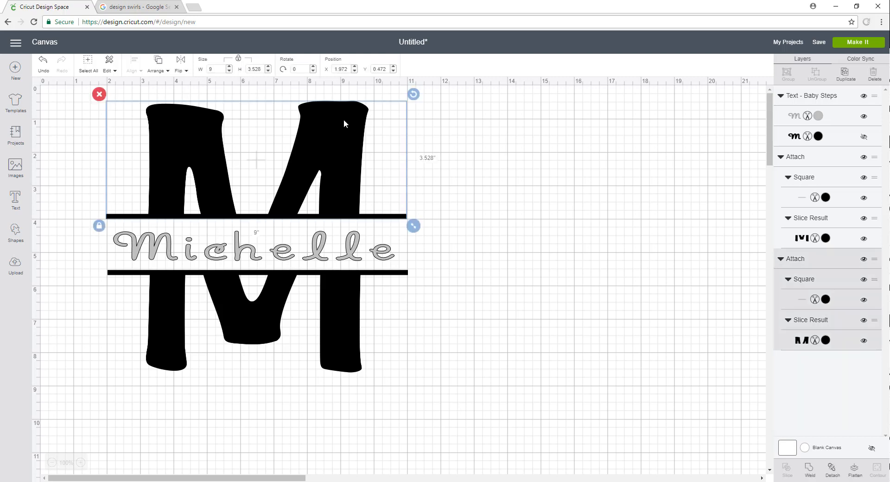
left_click(826, 238)
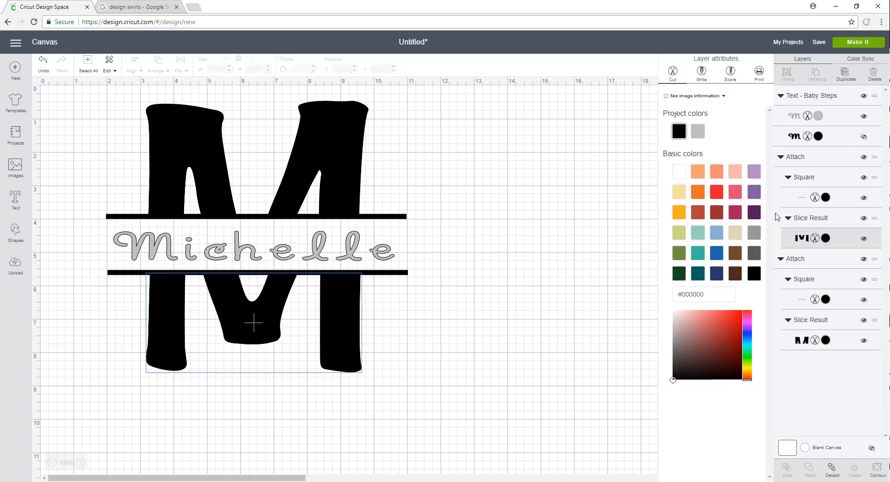
left_click(754, 216)
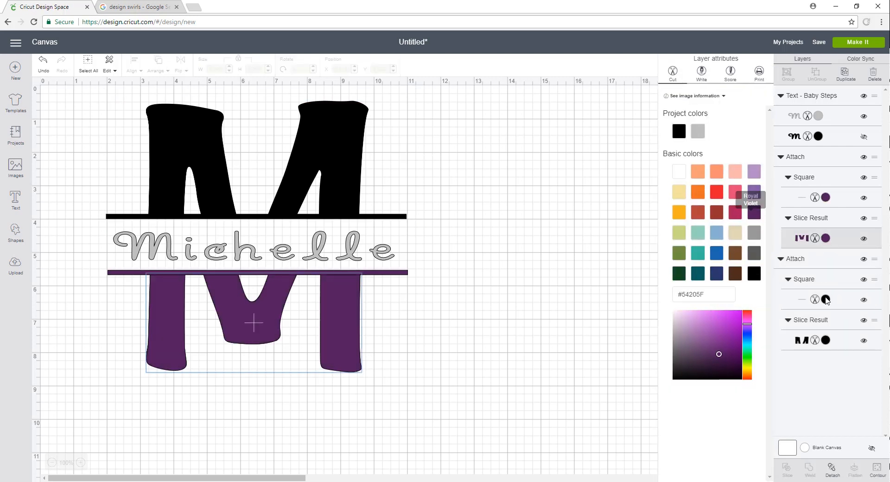
left_click(754, 212)
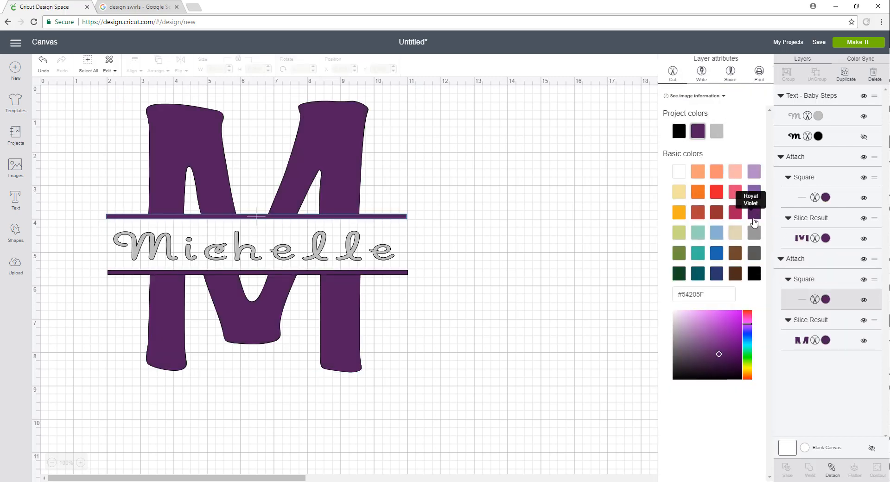
left_click(320, 253)
left_click(504, 258)
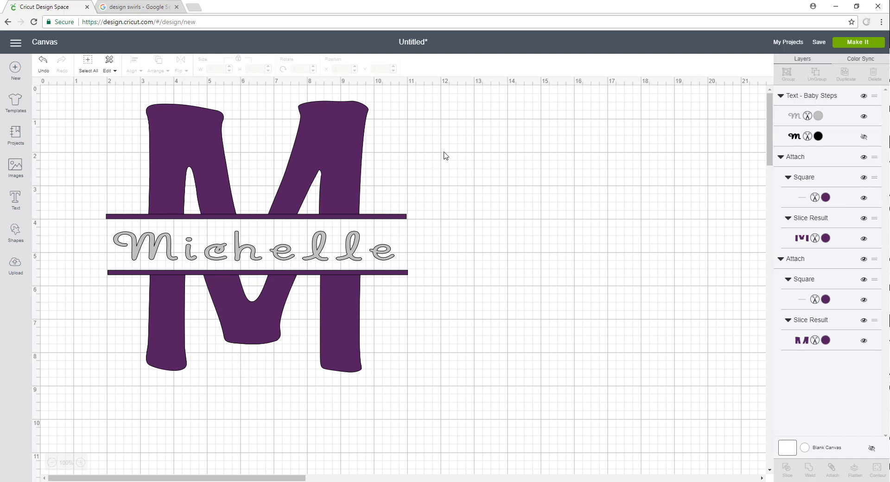
- Turn off the canvas gridlines to view the finished monogram, and minimize the browser window
left_click(37, 86)
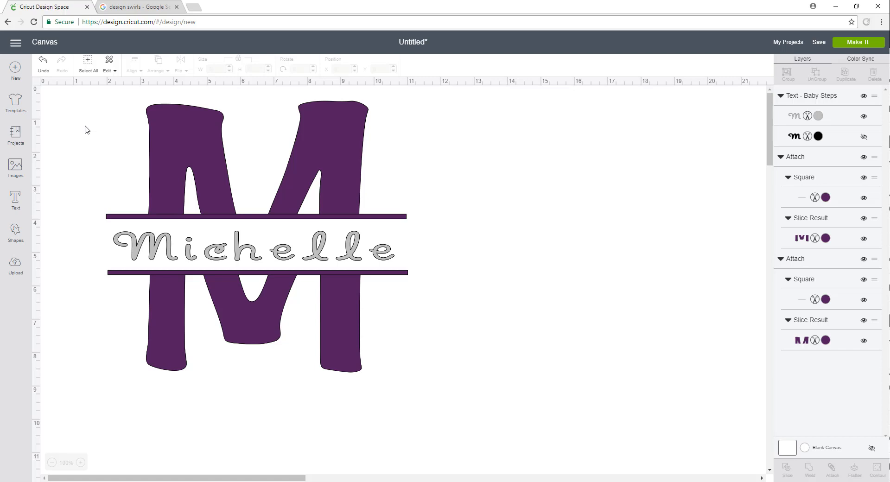
left_click(836, 6)
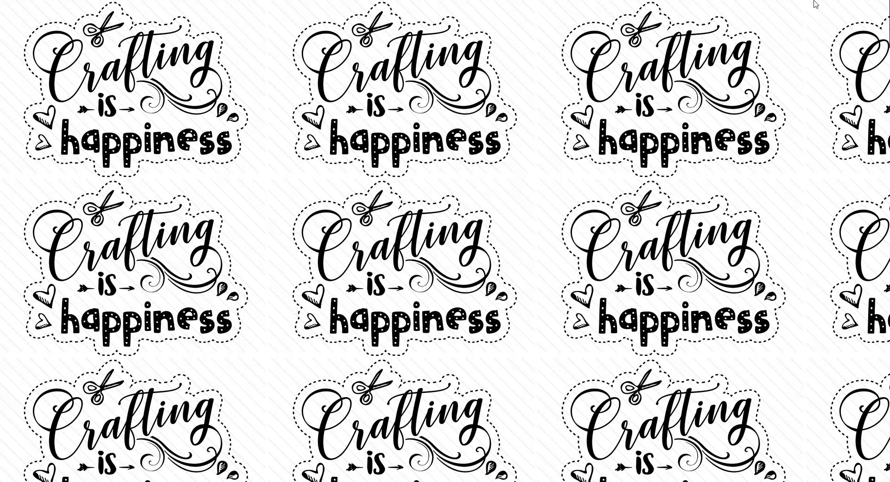